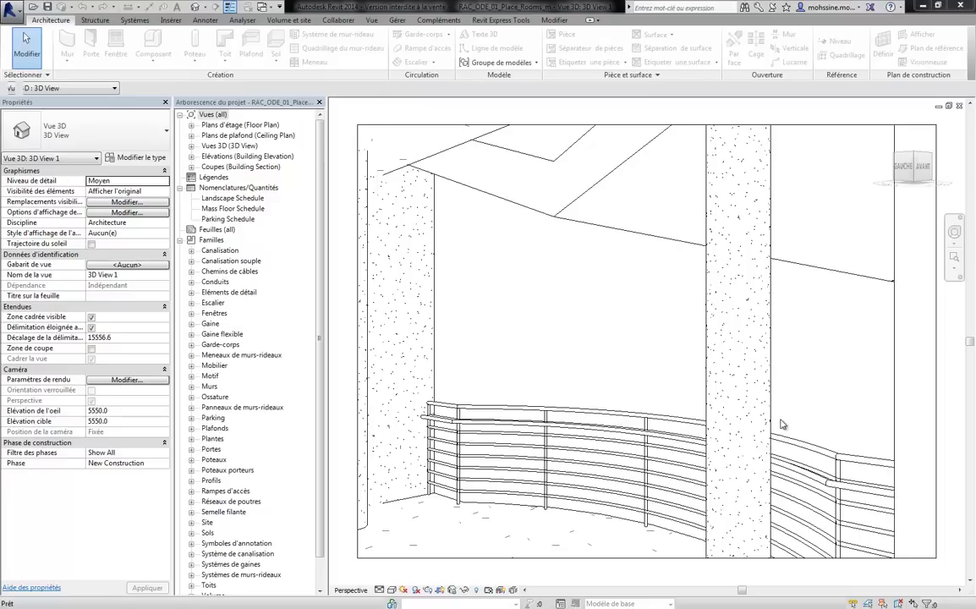
Expand Plans d'étage in the Project Browser to list the floor plan levels.
{"action": "left_click", "coordinate": [191, 125]}
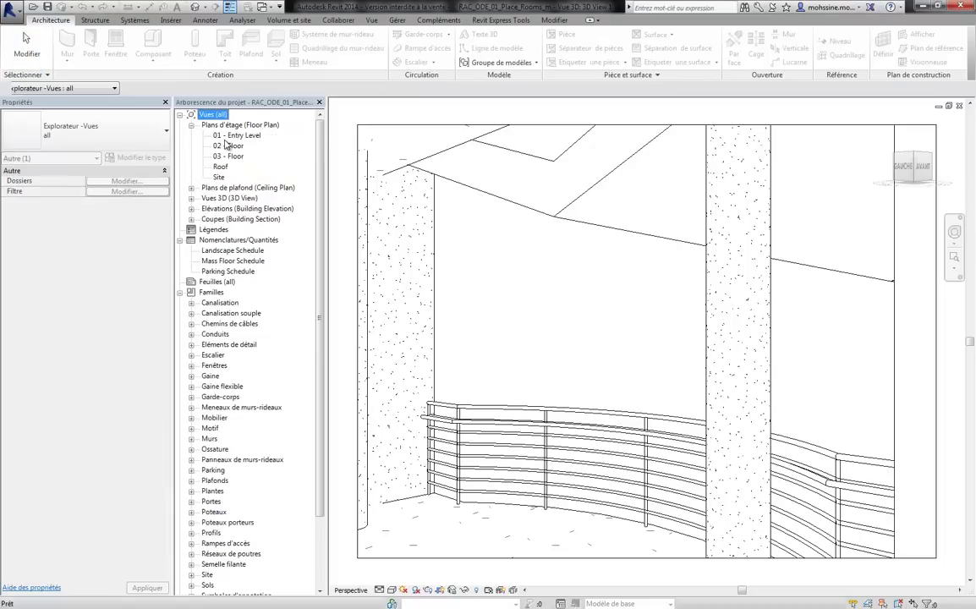
Open the 01 - Entry Level plan from Plans d'étage in the Project Browser.
{"action": "double_click", "coordinate": [238, 137]}
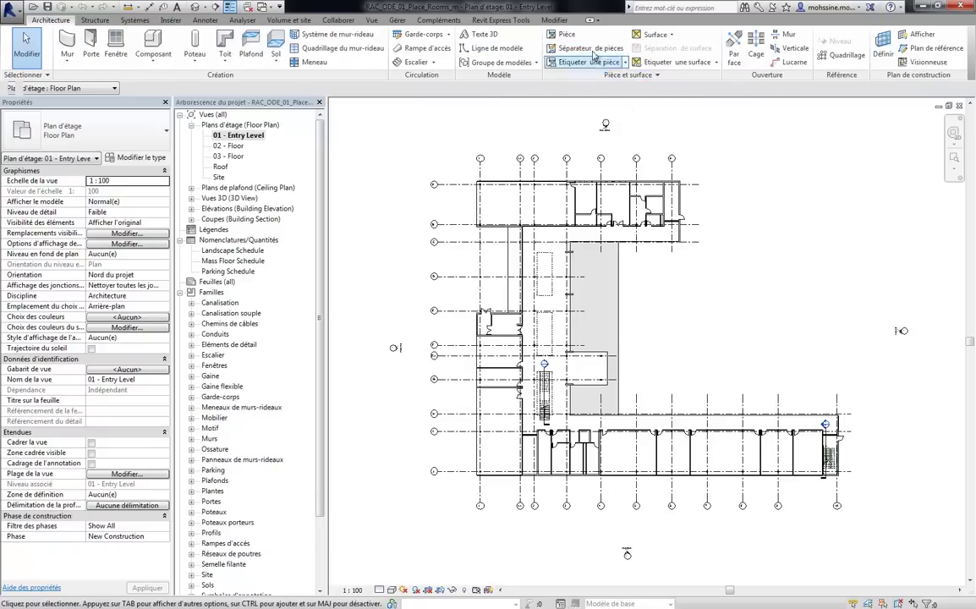
Place a 521.749 m² corridor room with Etiquette à l'insertion turned off.
{"action": "left_click", "coordinate": [565, 36]}
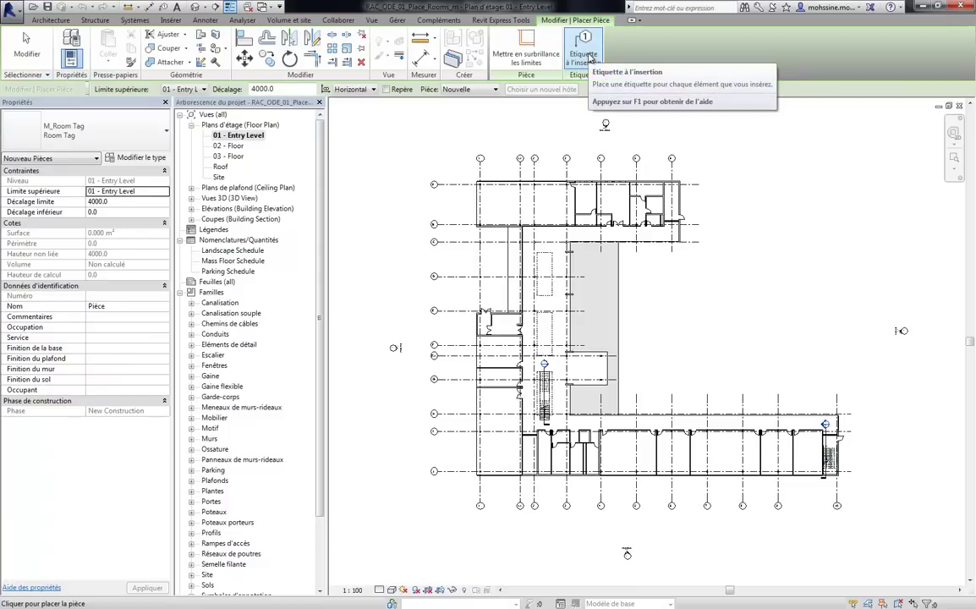
{"action": "left_click", "coordinate": [590, 57]}
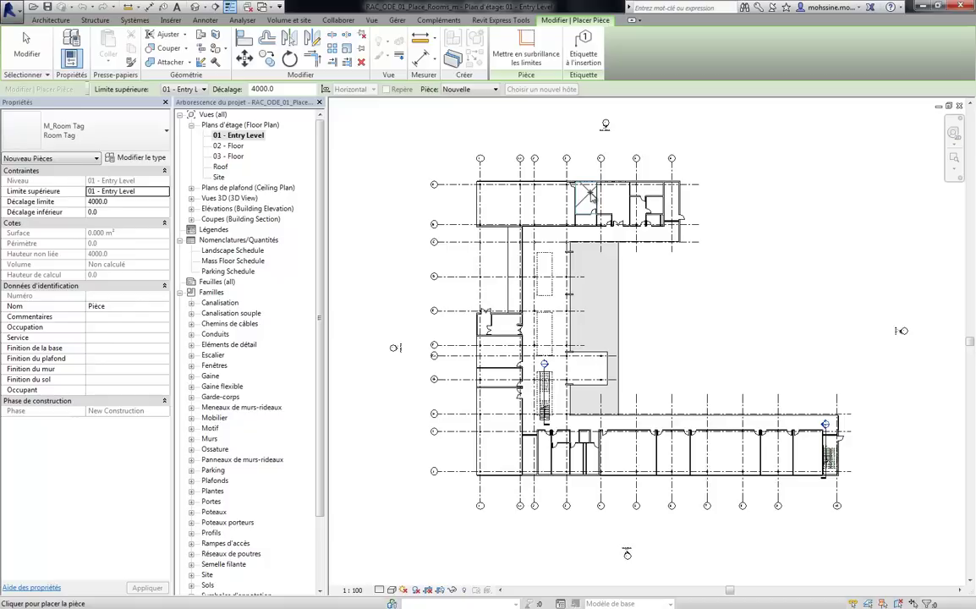
{"action": "left_click", "coordinate": [513, 289]}
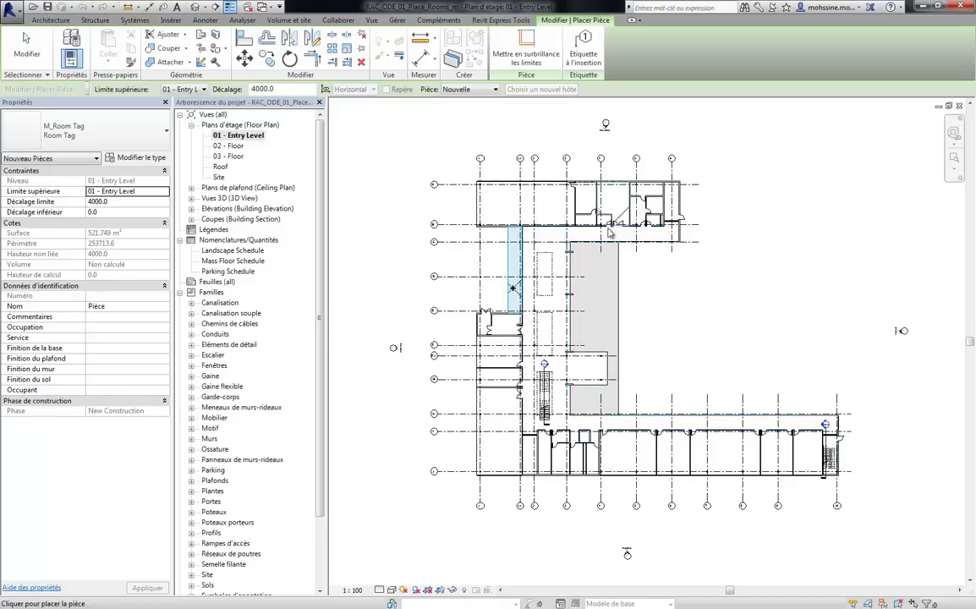
Draw a room separation line from the atrium curtain-wall corner to the top wall corner.
{"action": "key", "text": "Escape"}
{"action": "scroll", "coordinate": [558, 246], "scroll_direction": "up", "scroll_amount": 2}
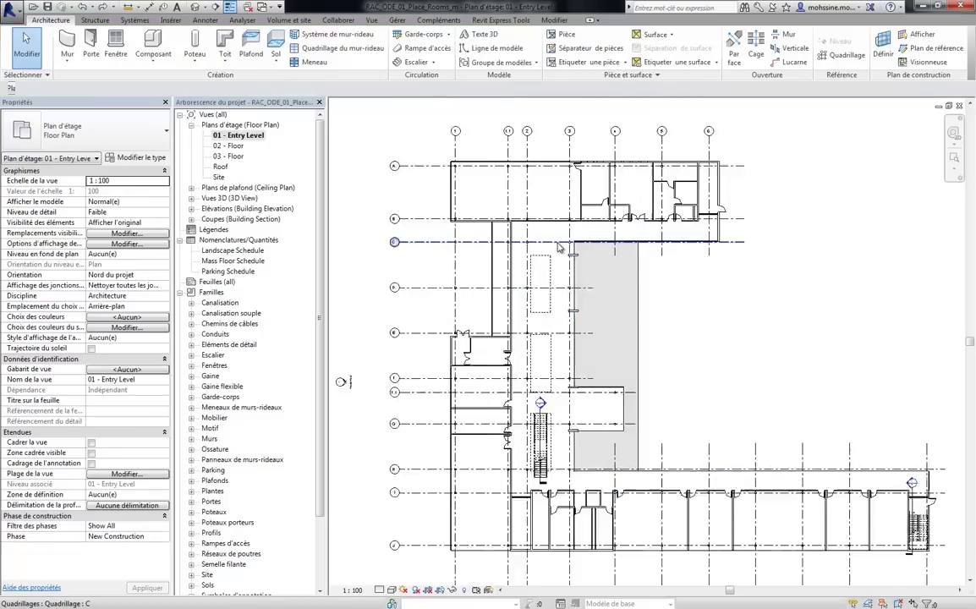
{"action": "scroll", "coordinate": [558, 246], "scroll_direction": "up", "scroll_amount": 2}
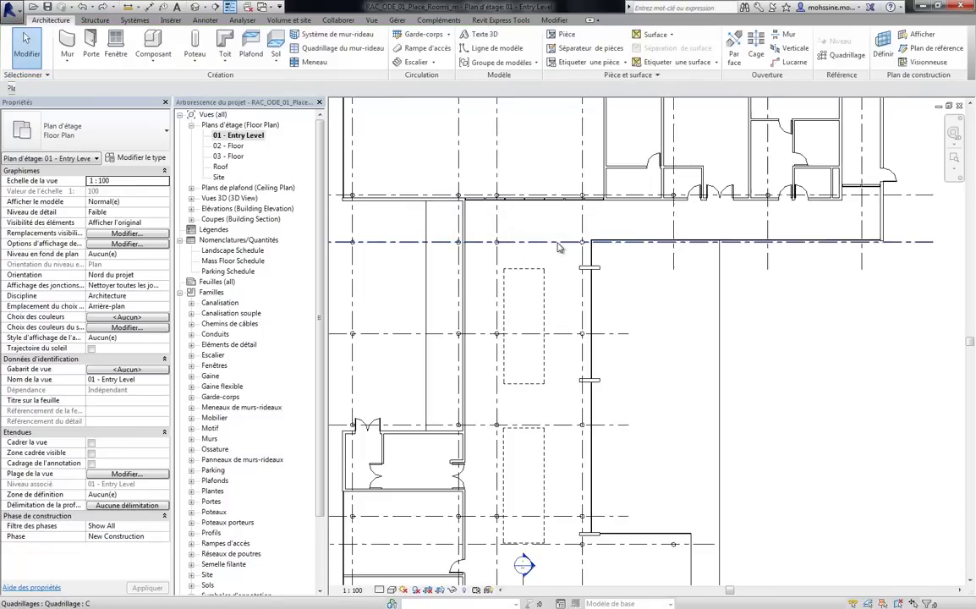
{"action": "left_click", "coordinate": [568, 48]}
{"action": "scroll", "coordinate": [591, 245], "scroll_direction": "up", "scroll_amount": 1}
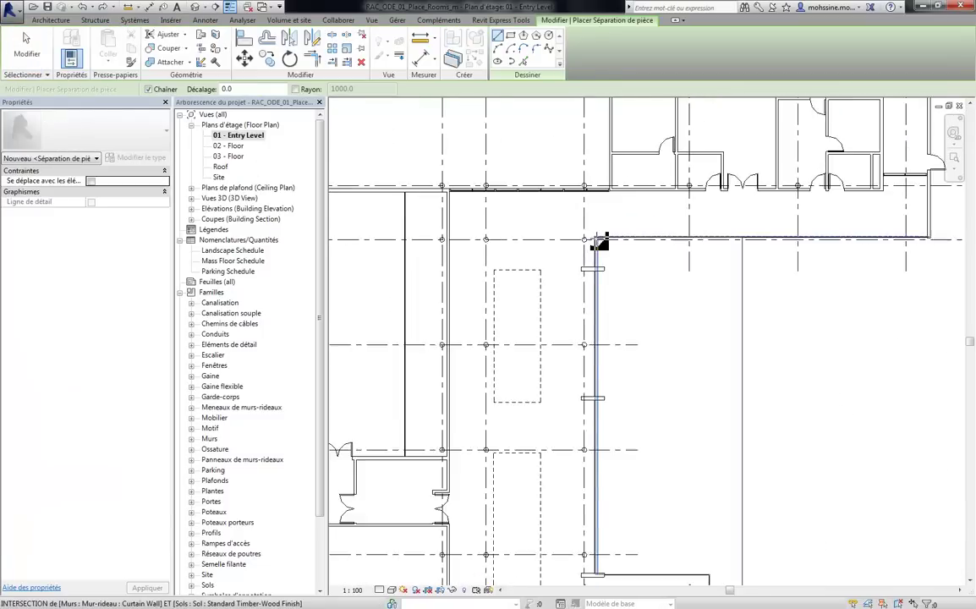
{"action": "scroll", "coordinate": [598, 242], "scroll_direction": "down", "scroll_amount": 1}
{"action": "scroll", "coordinate": [598, 242], "scroll_direction": "down", "scroll_amount": 1}
{"action": "scroll", "coordinate": [598, 243], "scroll_direction": "down", "scroll_amount": 1}
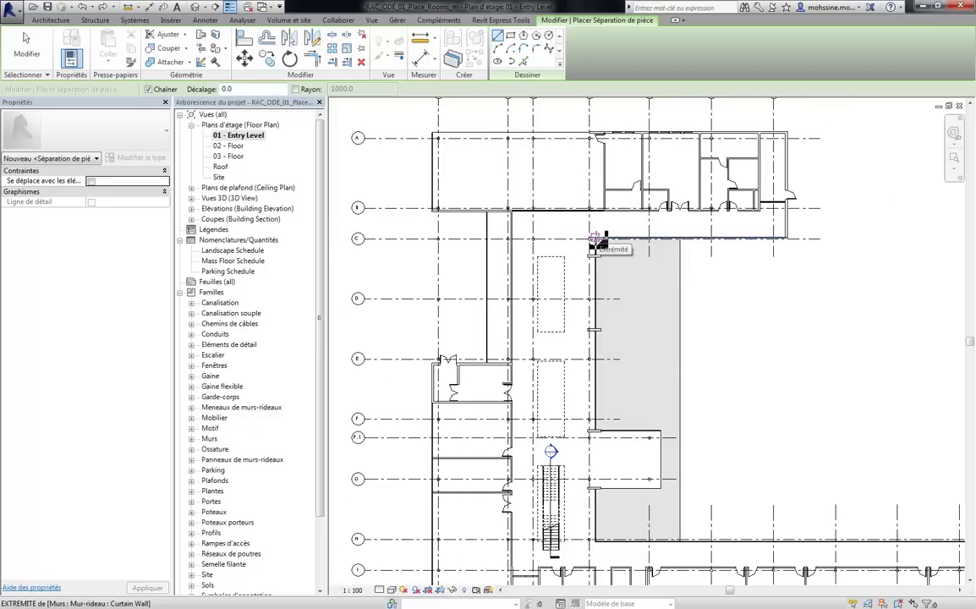
{"action": "scroll", "coordinate": [599, 243], "scroll_direction": "up", "scroll_amount": 4}
{"action": "left_click", "coordinate": [612, 244]}
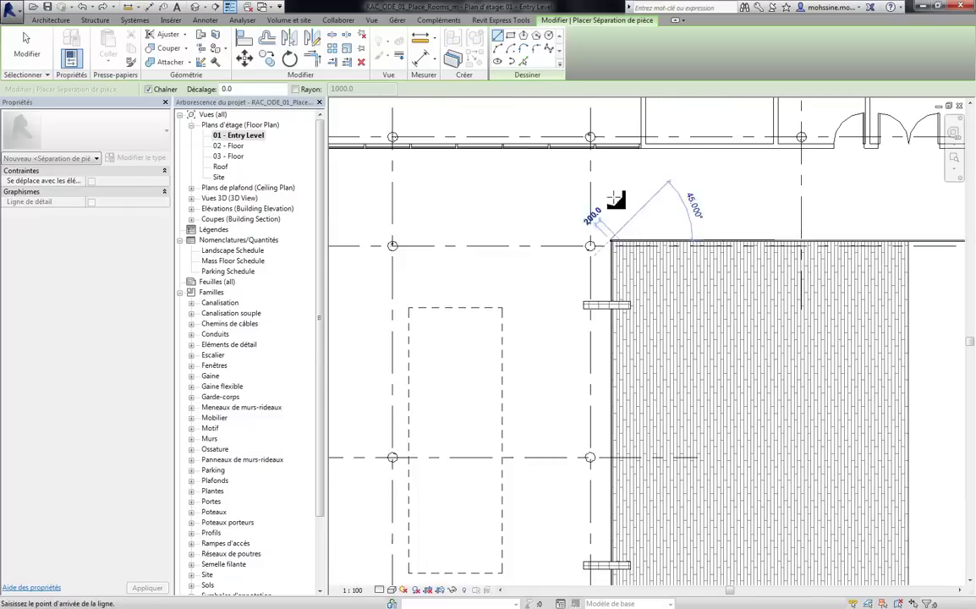
{"action": "left_click", "coordinate": [616, 152]}
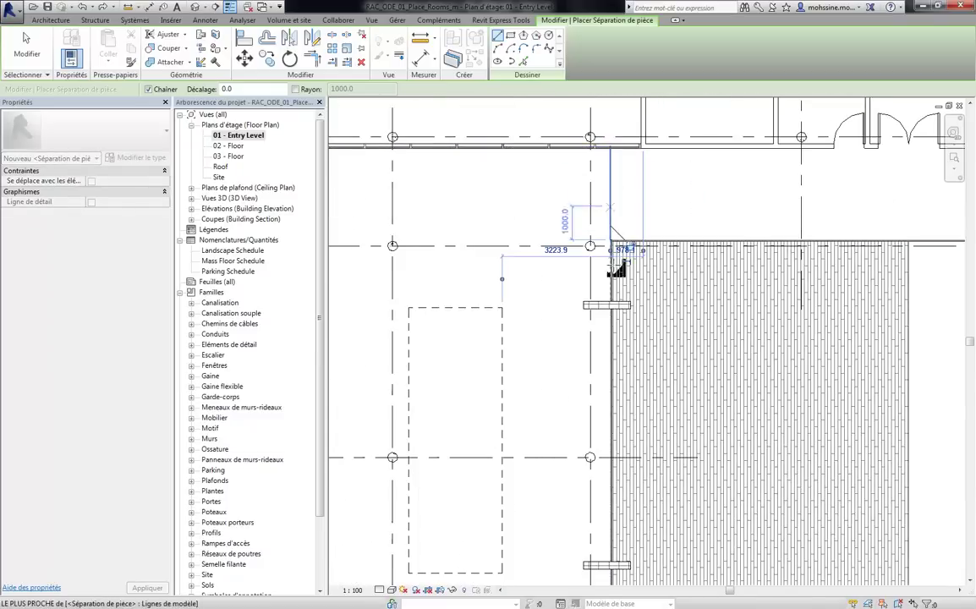
Add the separation lines near the stairs and exit the room separator mode.
{"action": "scroll", "coordinate": [610, 320], "scroll_direction": "down", "scroll_amount": 2}
{"action": "scroll", "coordinate": [600, 440], "scroll_direction": "down", "scroll_amount": 2}
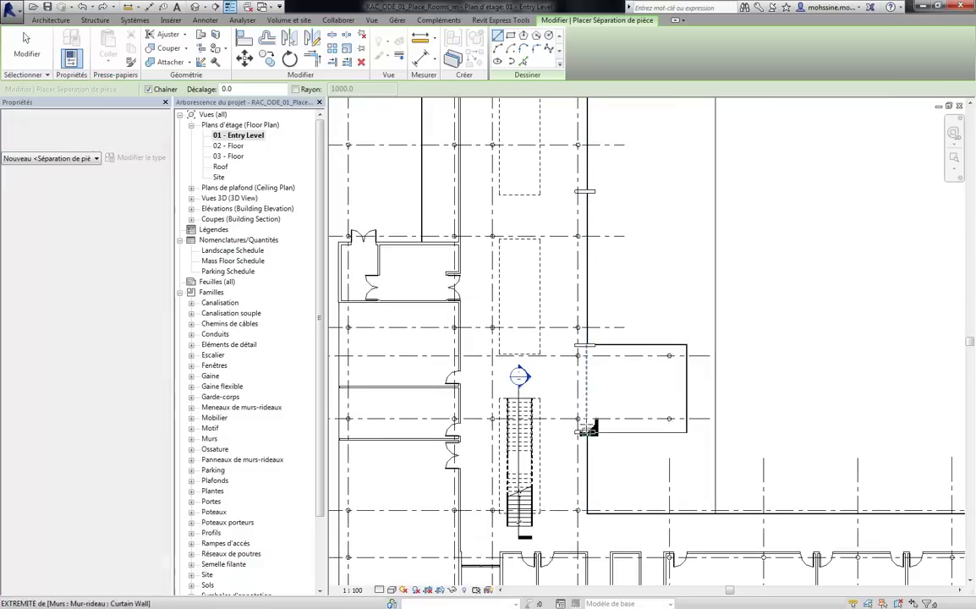
{"action": "middle_click_drag", "start_coordinate": [589, 428], "coordinate": [574, 342]}
{"action": "scroll", "coordinate": [582, 348], "scroll_direction": "up", "scroll_amount": 1}
{"action": "scroll", "coordinate": [580, 349], "scroll_direction": "up", "scroll_amount": 1}
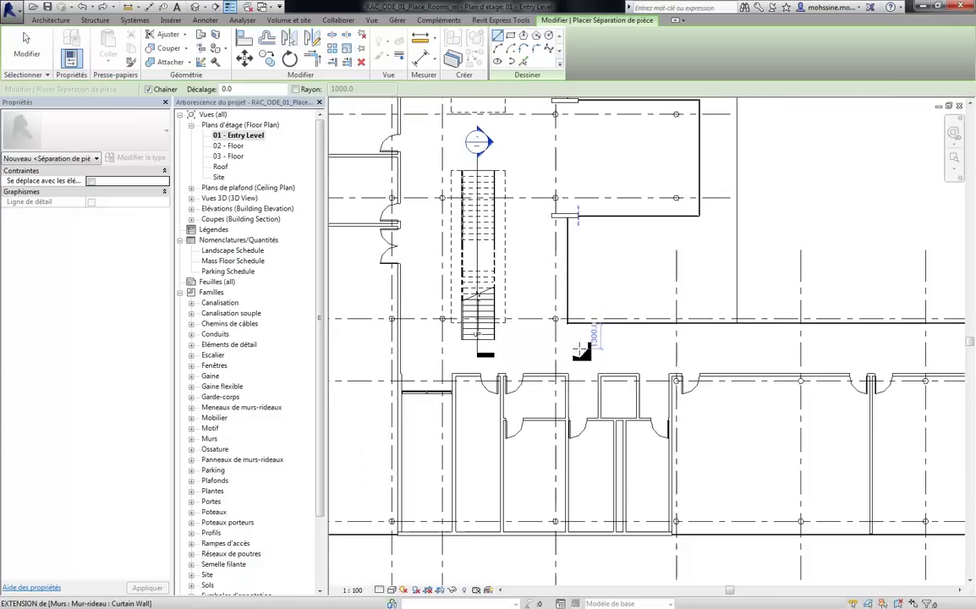
{"action": "scroll", "coordinate": [582, 349], "scroll_direction": "up", "scroll_amount": 1}
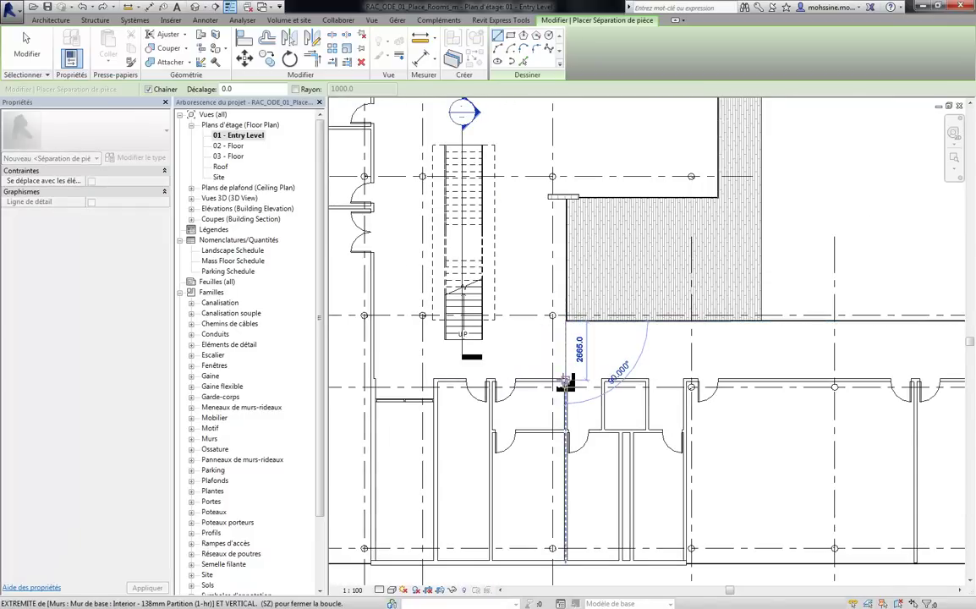
{"action": "key", "text": "Escape"}
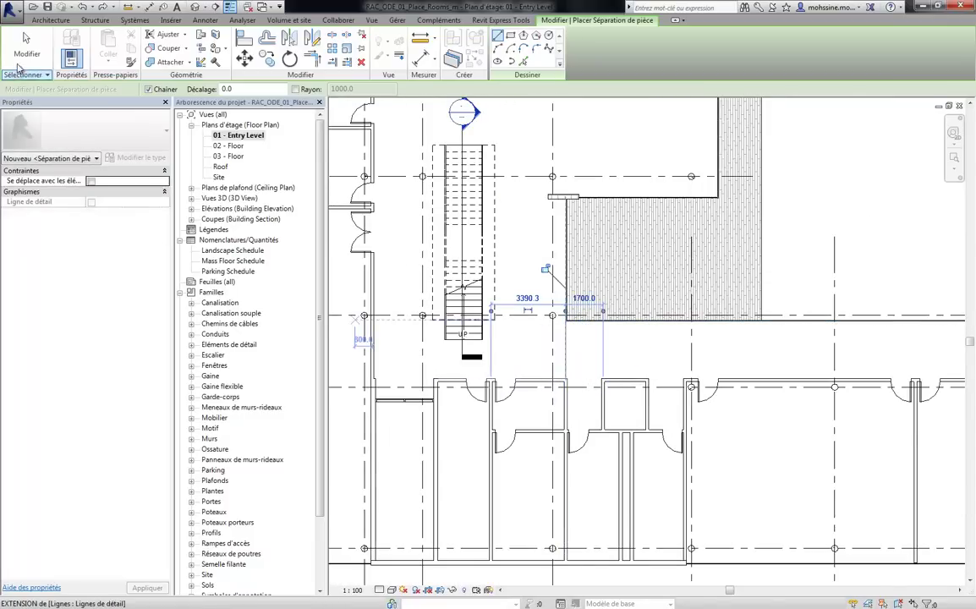
{"action": "left_click", "coordinate": [25, 38]}
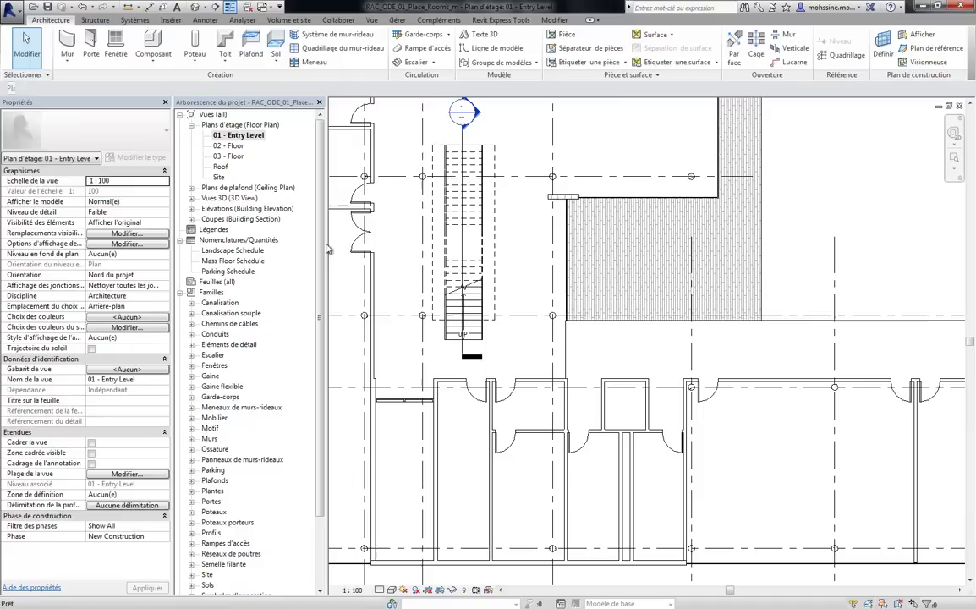
Place room Pièce 3 in the corridor strip between gridlines 3 and 6.
{"action": "left_click", "coordinate": [566, 33]}
{"action": "scroll", "coordinate": [755, 346], "scroll_direction": "down", "scroll_amount": 1}
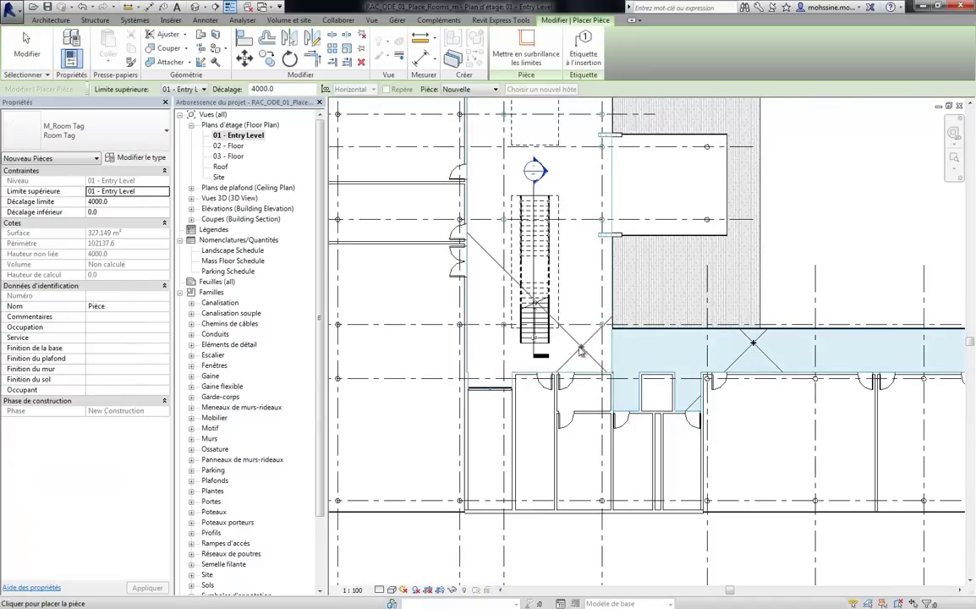
{"action": "mouse_move", "coordinate": [579, 351]}
{"action": "middle_mouse_down"}
{"action": "mouse_move", "coordinate": [575, 479]}
{"action": "mouse_move", "coordinate": [524, 583]}
{"action": "middle_mouse_up"}
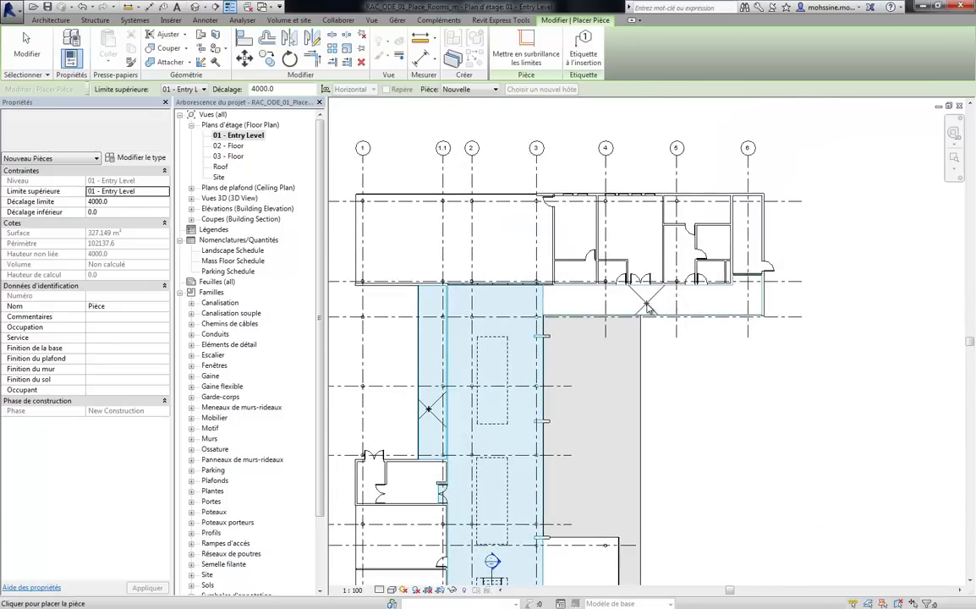
{"action": "left_click", "coordinate": [647, 307]}
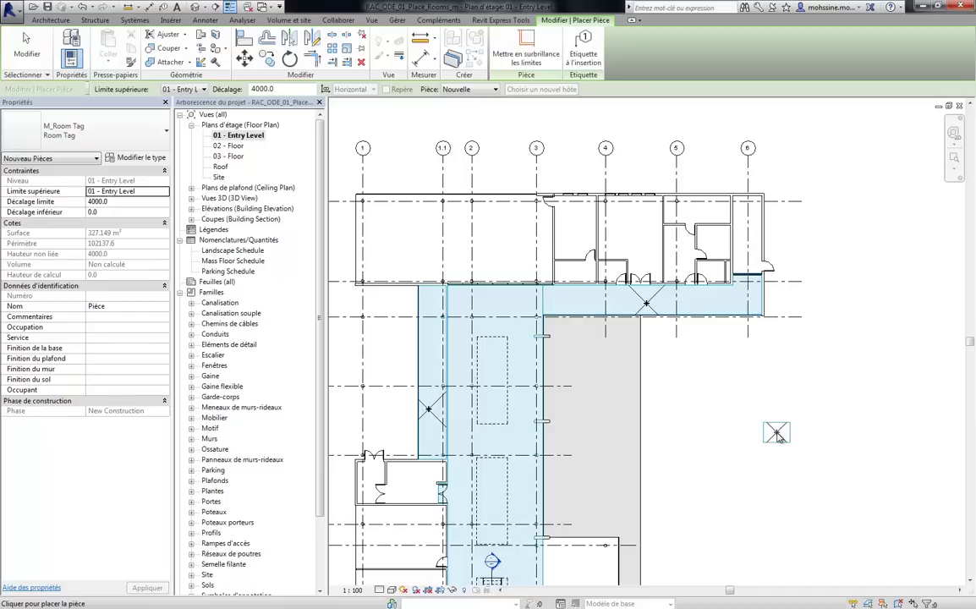
{"action": "key", "text": "Escape"}
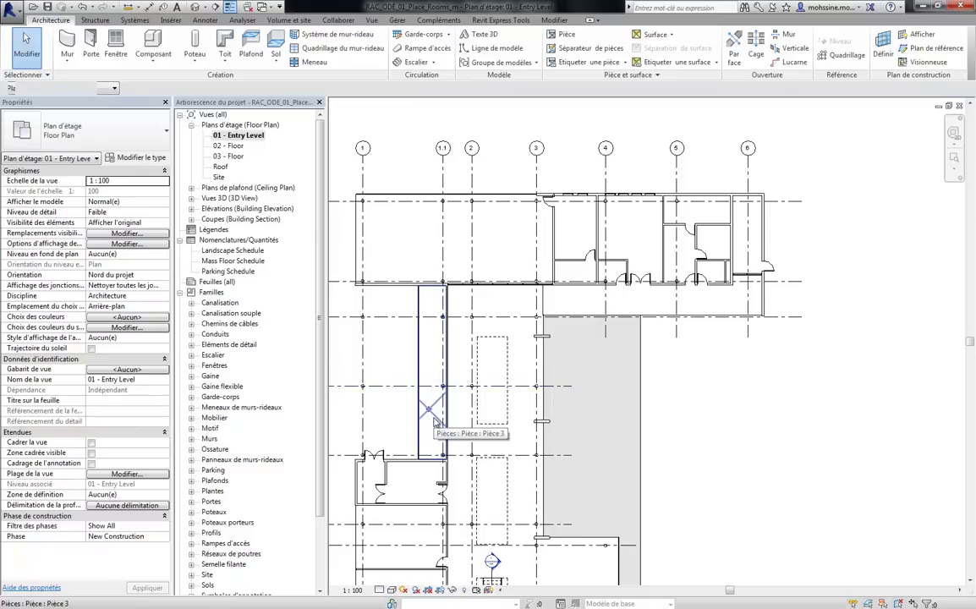
{"action": "middle_click_drag", "start_coordinate": [686, 423], "coordinate": [778, 375]}
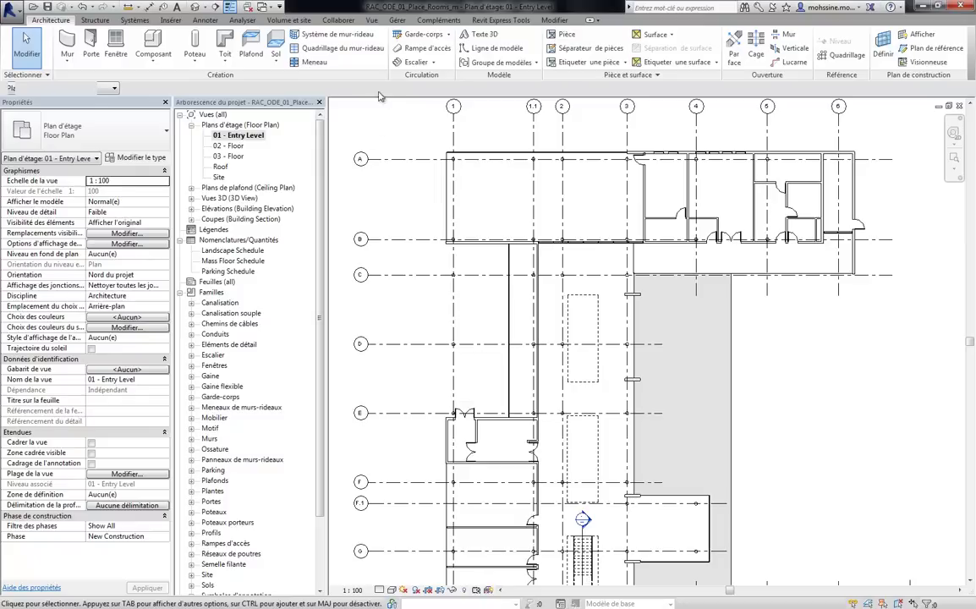
Place rooms in the upper-wing spaces around gridlines 3, 4 and 5.
{"action": "left_click", "coordinate": [565, 36]}
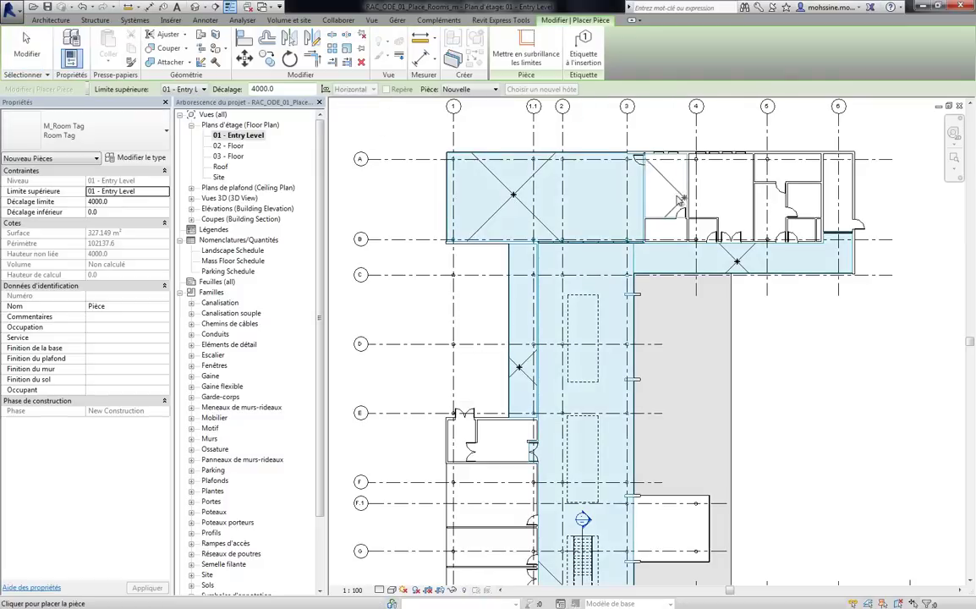
{"action": "left_click", "coordinate": [672, 196]}
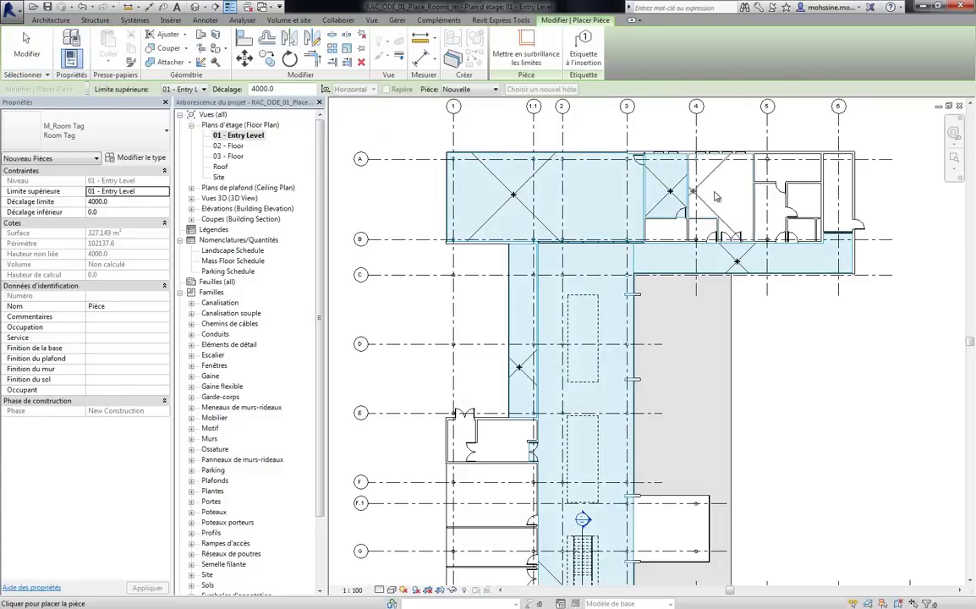
{"action": "left_click", "coordinate": [691, 216]}
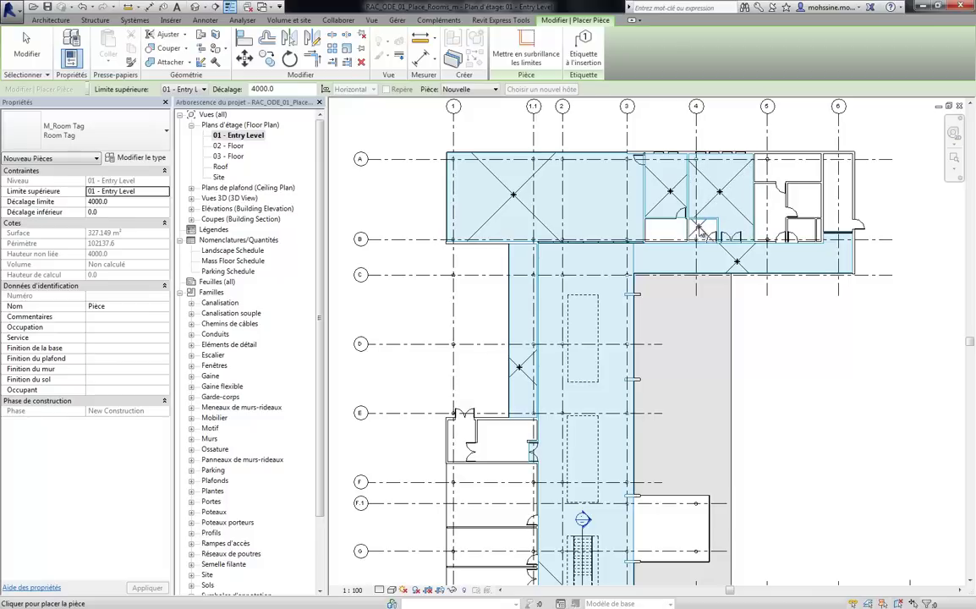
{"action": "left_click", "coordinate": [667, 231]}
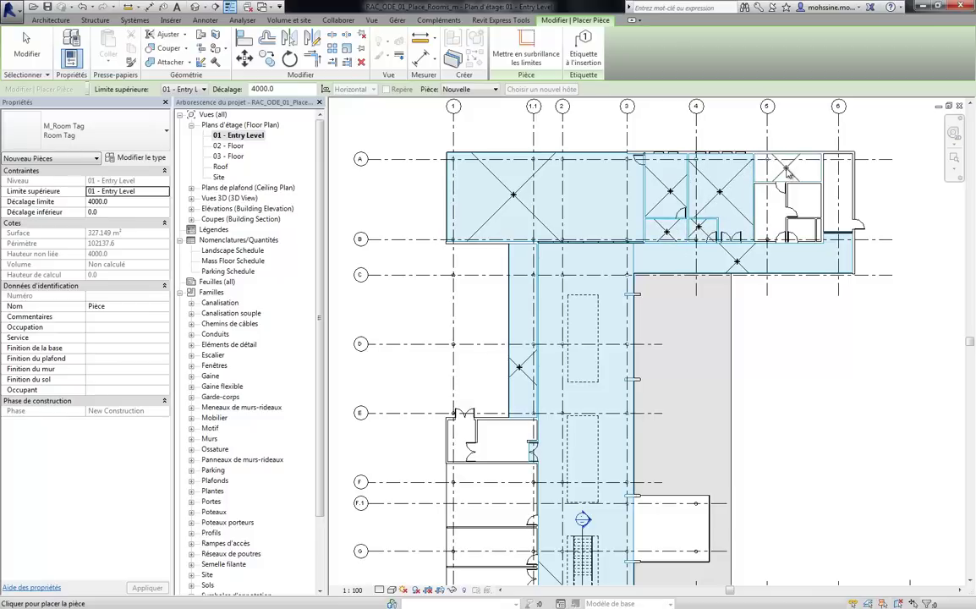
{"action": "left_click", "coordinate": [786, 169]}
{"action": "left_click", "coordinate": [763, 206]}
{"action": "left_click", "coordinate": [799, 200]}
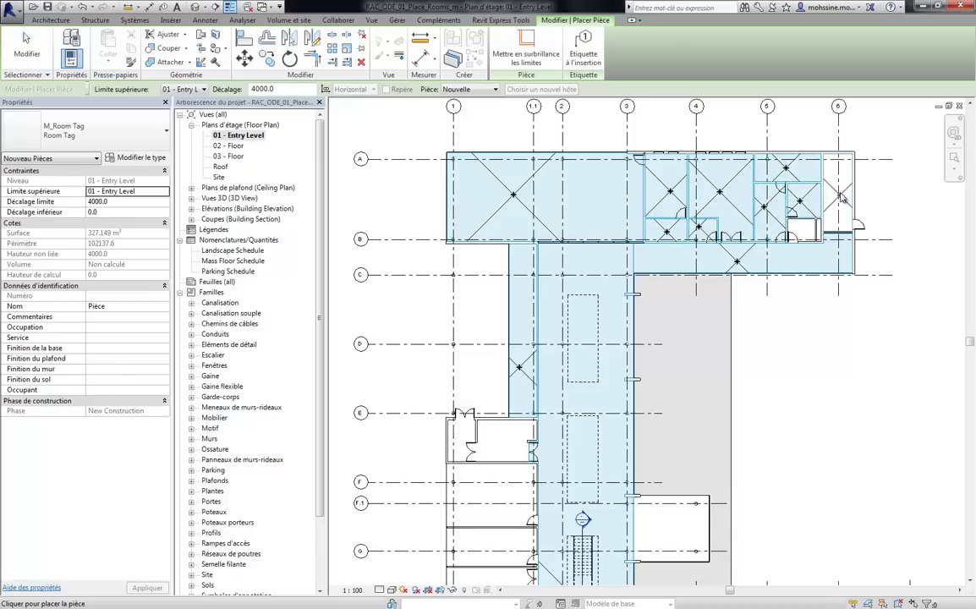
Place rooms in the west-wing spaces near grid E and between grids E, F.1 and G.
{"action": "middle_click_drag", "start_coordinate": [510, 423], "coordinate": [535, 269]}
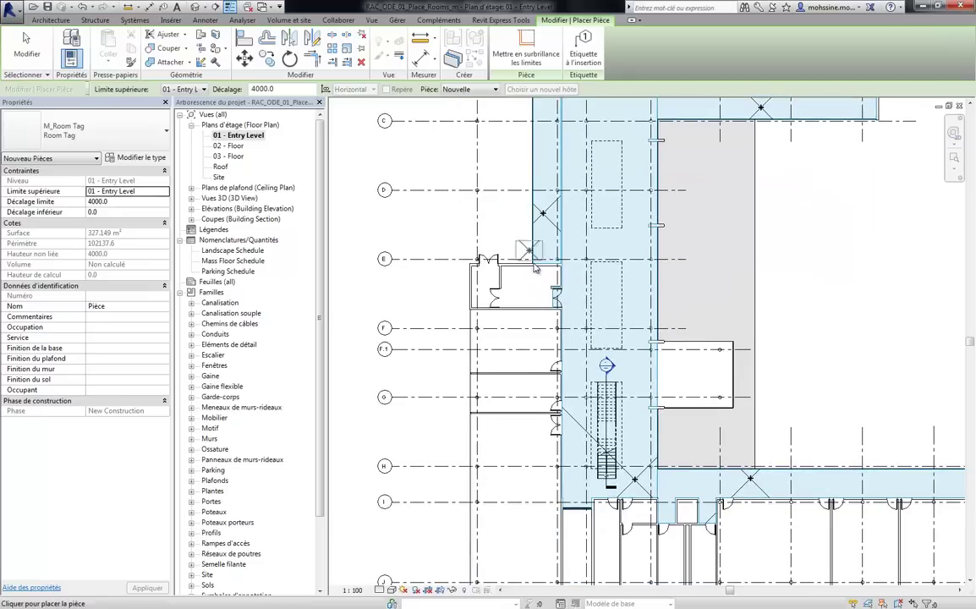
{"action": "left_click", "coordinate": [534, 275]}
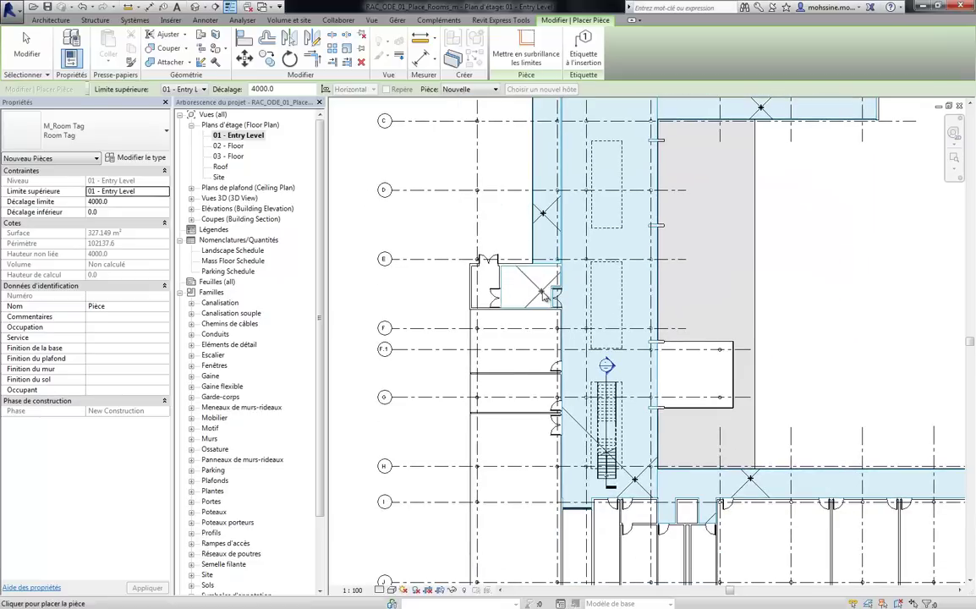
{"action": "left_click", "coordinate": [492, 292]}
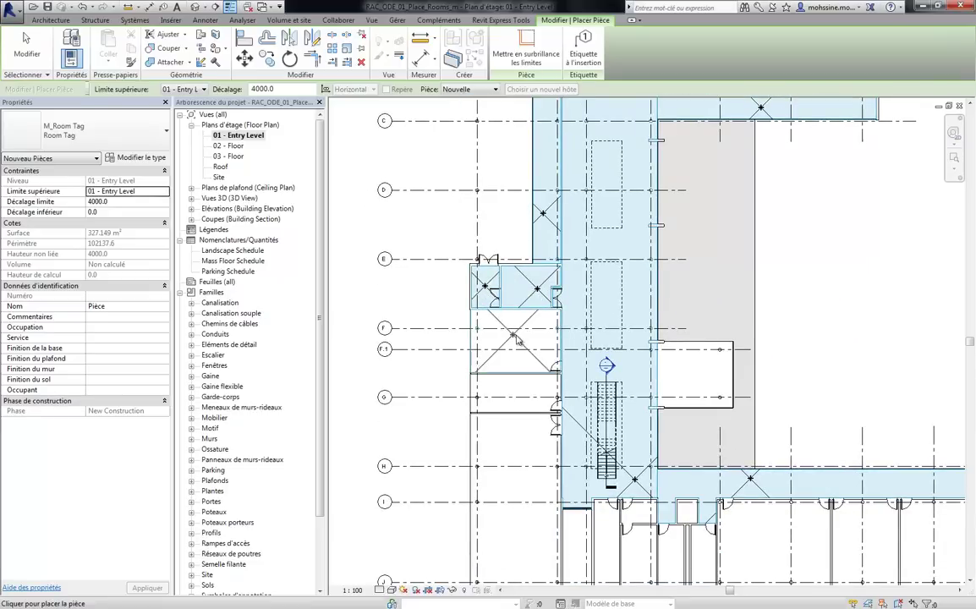
{"action": "left_click", "coordinate": [512, 336]}
{"action": "left_click", "coordinate": [523, 392]}
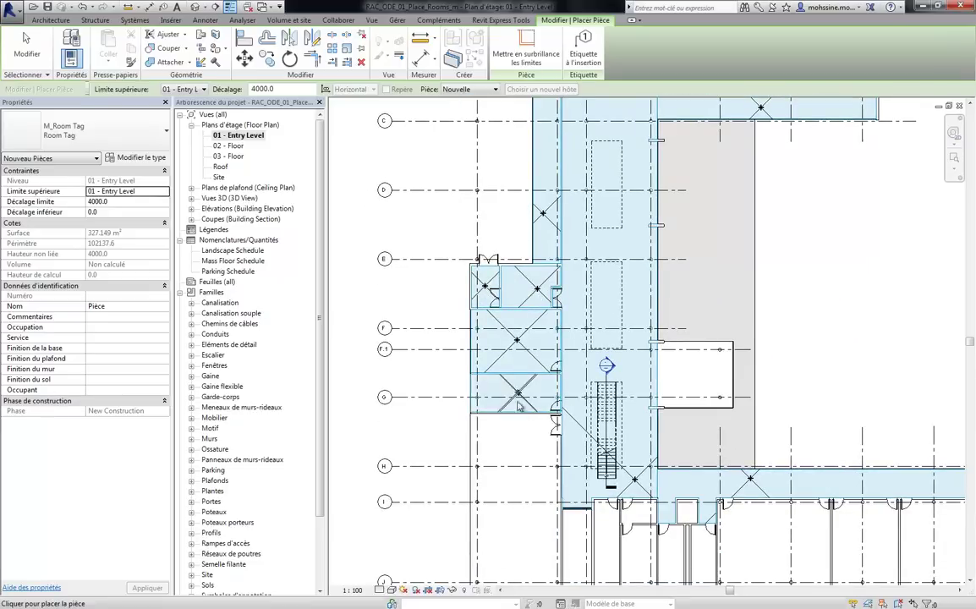
{"action": "scroll", "coordinate": [509, 460], "scroll_direction": "down", "scroll_amount": 1}
{"action": "scroll", "coordinate": [509, 460], "scroll_direction": "down", "scroll_amount": 1}
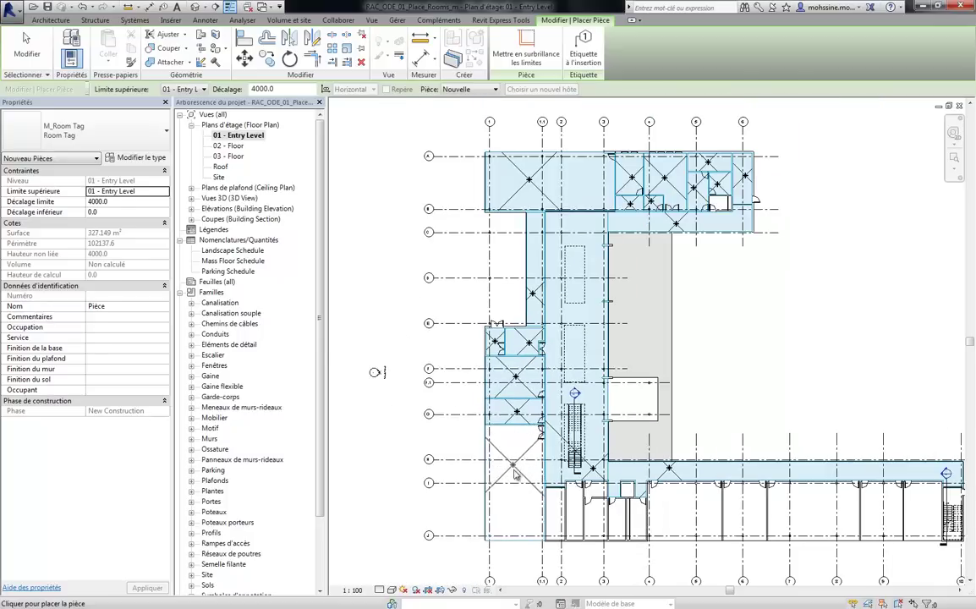
{"action": "scroll", "coordinate": [526, 489], "scroll_direction": "up", "scroll_amount": 1}
{"action": "scroll", "coordinate": [517, 478], "scroll_direction": "up", "scroll_amount": 1}
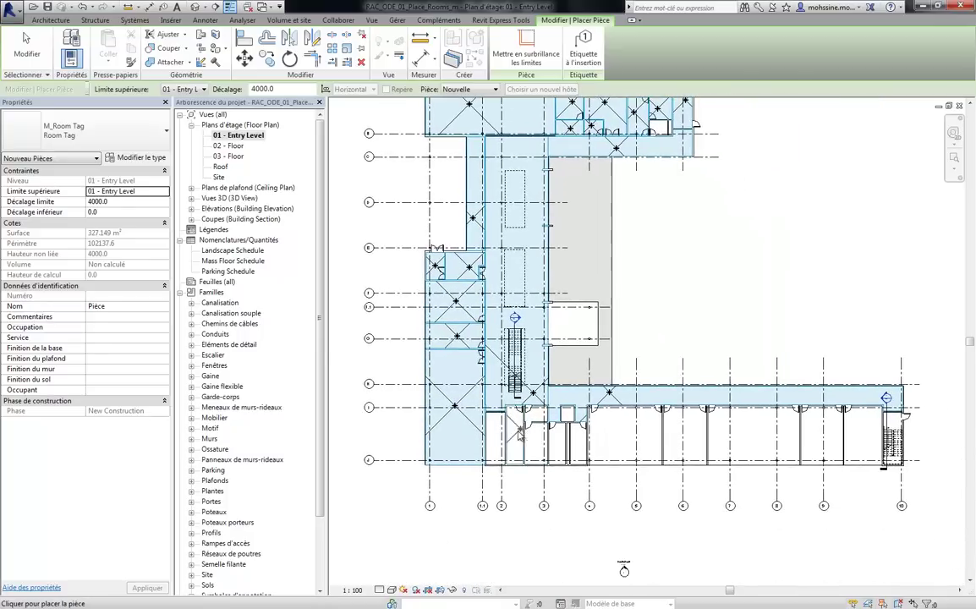
{"action": "scroll", "coordinate": [506, 465], "scroll_direction": "up", "scroll_amount": 1}
{"action": "scroll", "coordinate": [496, 455], "scroll_direction": "up", "scroll_amount": 1}
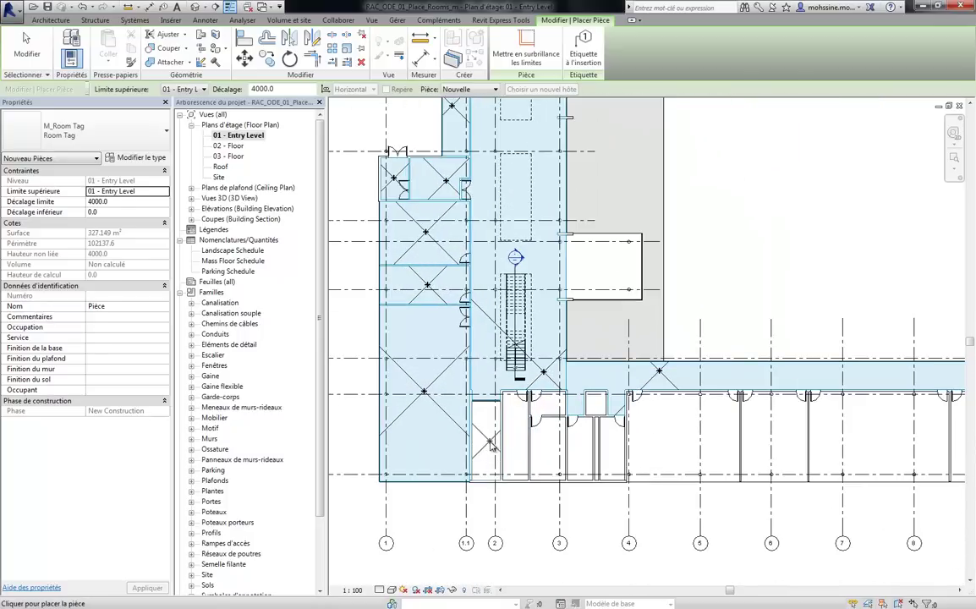
Place rooms along the south wing between grids 1.1 and 8.
{"action": "left_click", "coordinate": [483, 436]}
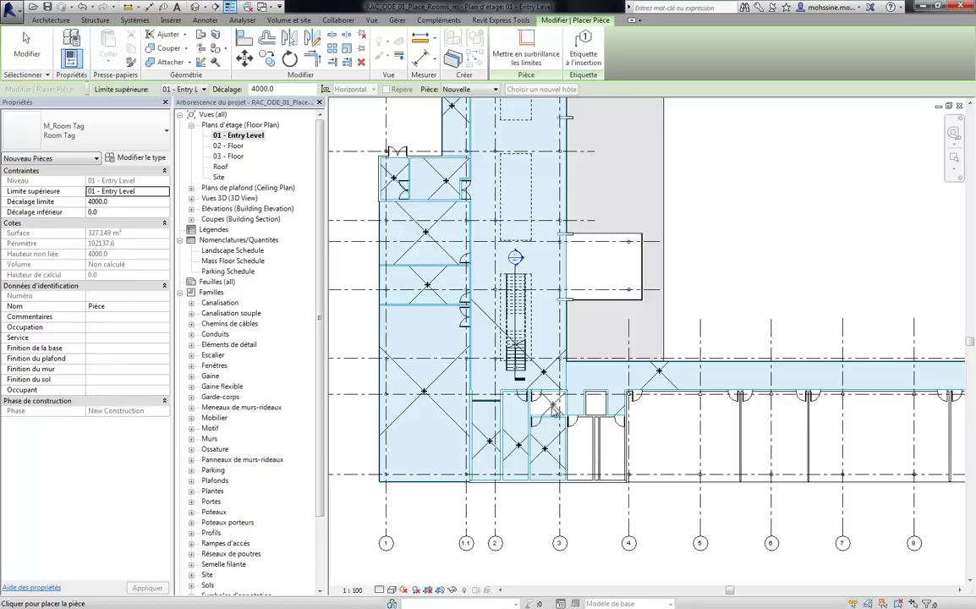
{"action": "left_click", "coordinate": [545, 450]}
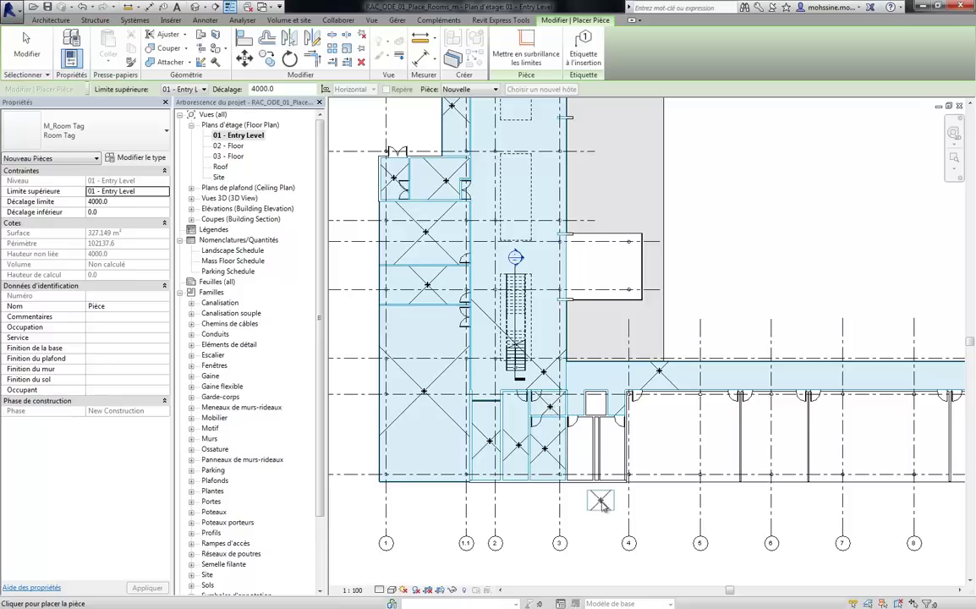
{"action": "left_click", "coordinate": [594, 455]}
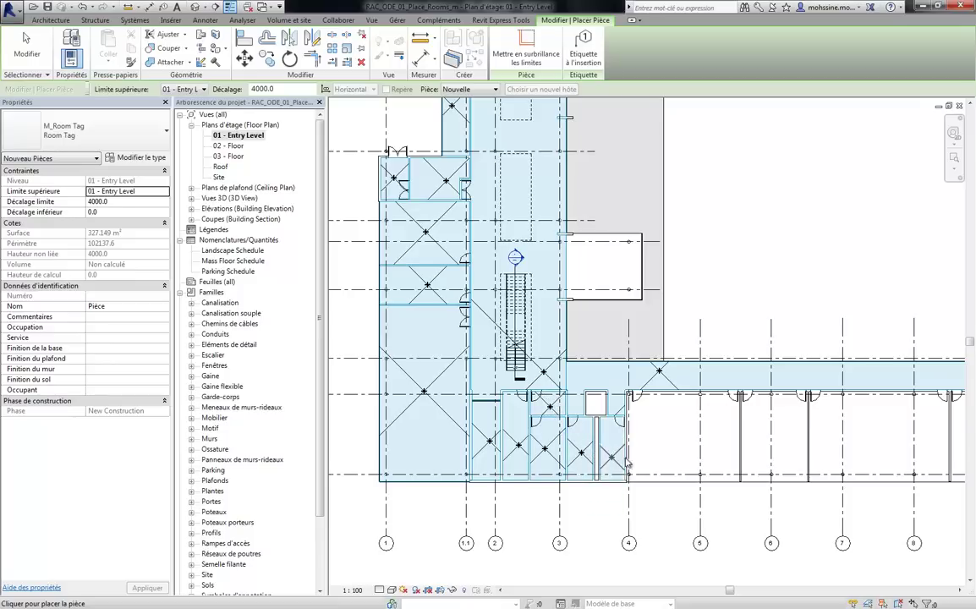
{"action": "left_click", "coordinate": [677, 457]}
{"action": "left_click", "coordinate": [769, 449]}
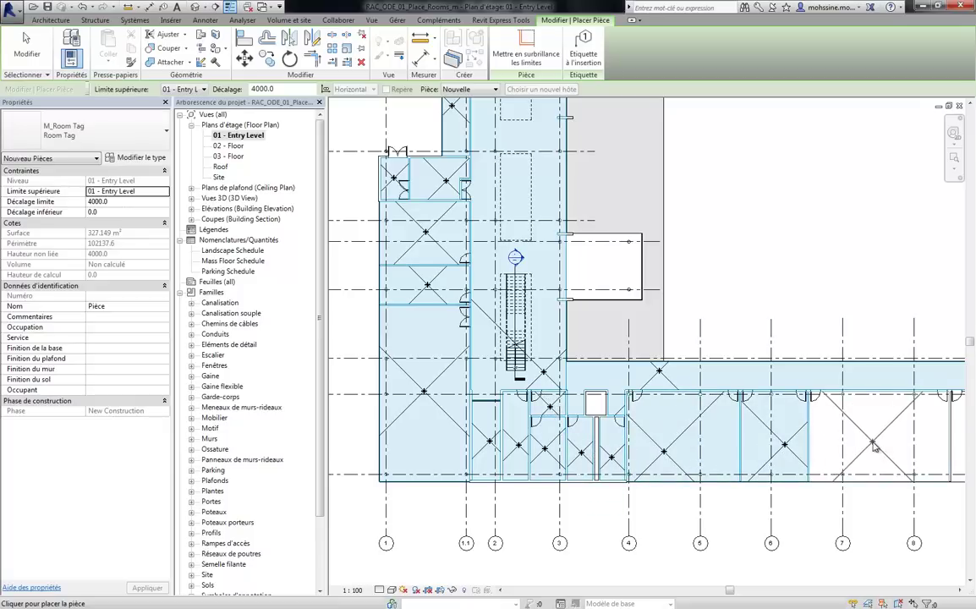
{"action": "left_click", "coordinate": [871, 445]}
Place rooms between grids 9 and 10 at the south wing's east end, then survey the plan.
{"action": "middle_click_drag", "start_coordinate": [822, 453], "coordinate": [601, 456]}
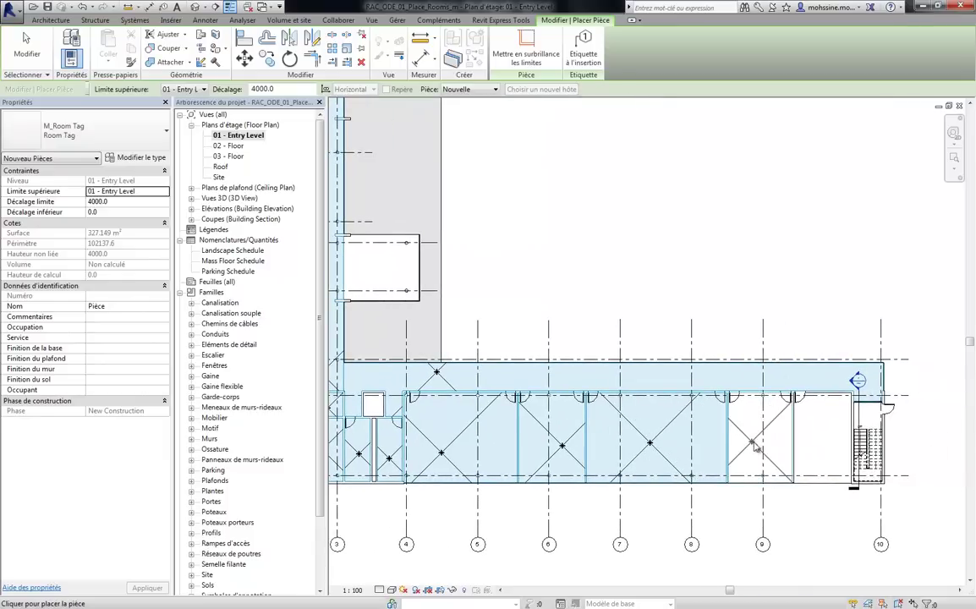
{"action": "left_click", "coordinate": [753, 444]}
{"action": "left_click", "coordinate": [826, 453]}
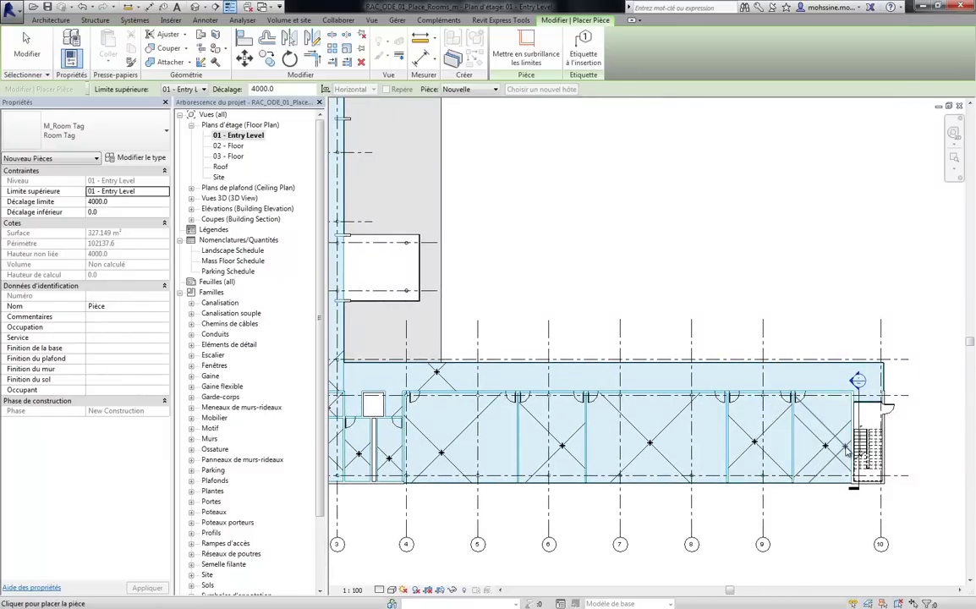
{"action": "scroll", "coordinate": [860, 452], "scroll_direction": "up", "scroll_amount": 2}
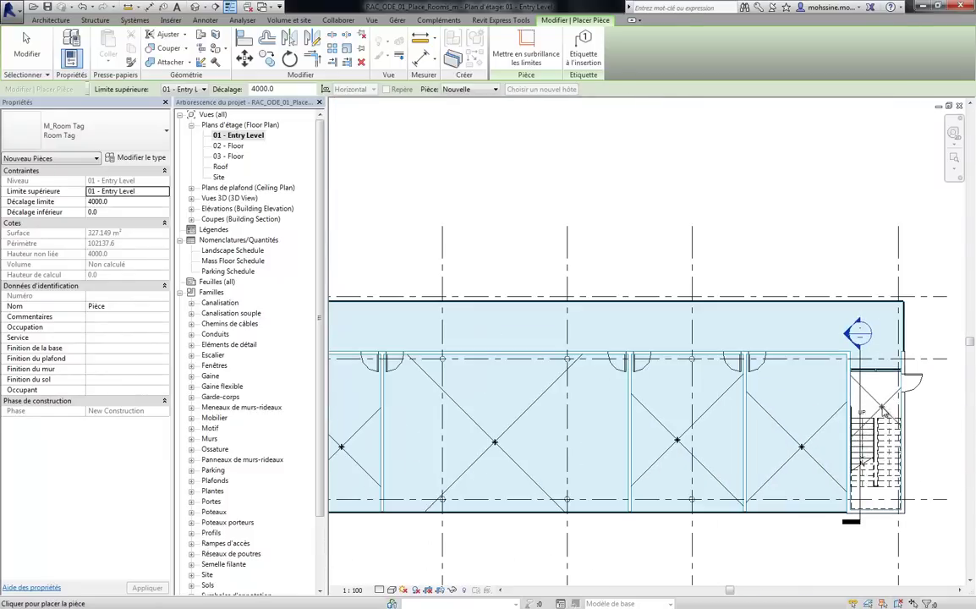
{"action": "scroll", "coordinate": [802, 440], "scroll_direction": "down", "scroll_amount": 5}
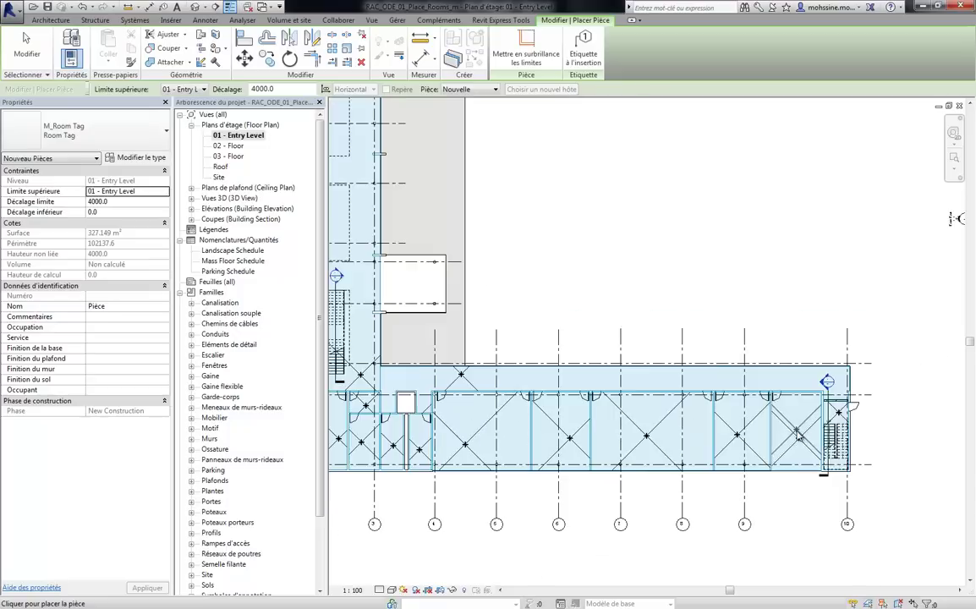
{"action": "scroll", "coordinate": [744, 415], "scroll_direction": "down", "scroll_amount": 3}
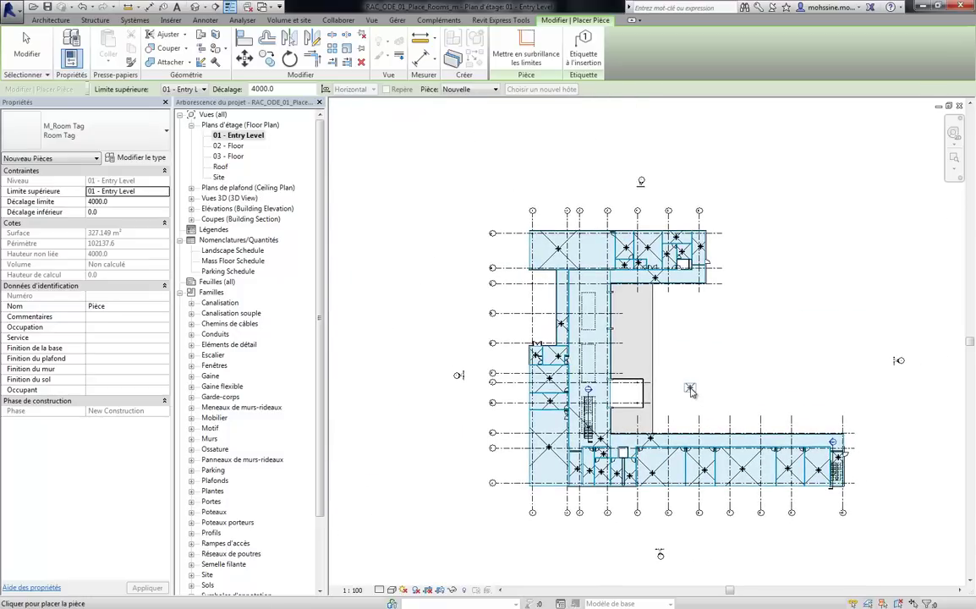
{"action": "scroll", "coordinate": [634, 393], "scroll_direction": "up", "scroll_amount": 2}
{"action": "scroll", "coordinate": [626, 394], "scroll_direction": "up", "scroll_amount": 2}
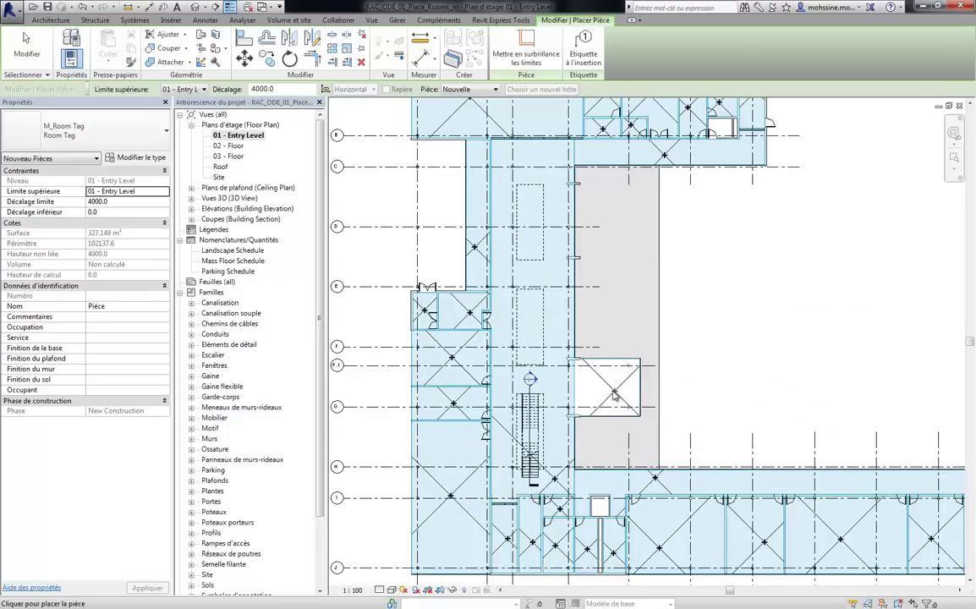
{"action": "middle_click_drag", "start_coordinate": [704, 154], "coordinate": [675, 290]}
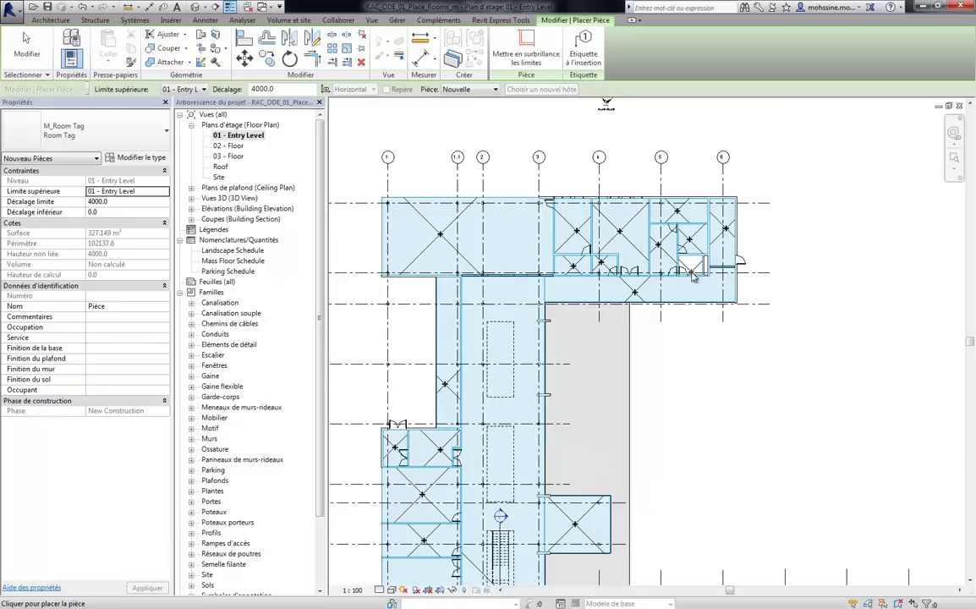
{"action": "scroll", "coordinate": [692, 275], "scroll_direction": "up", "scroll_amount": 3}
{"action": "scroll", "coordinate": [692, 267], "scroll_direction": "up", "scroll_amount": 2}
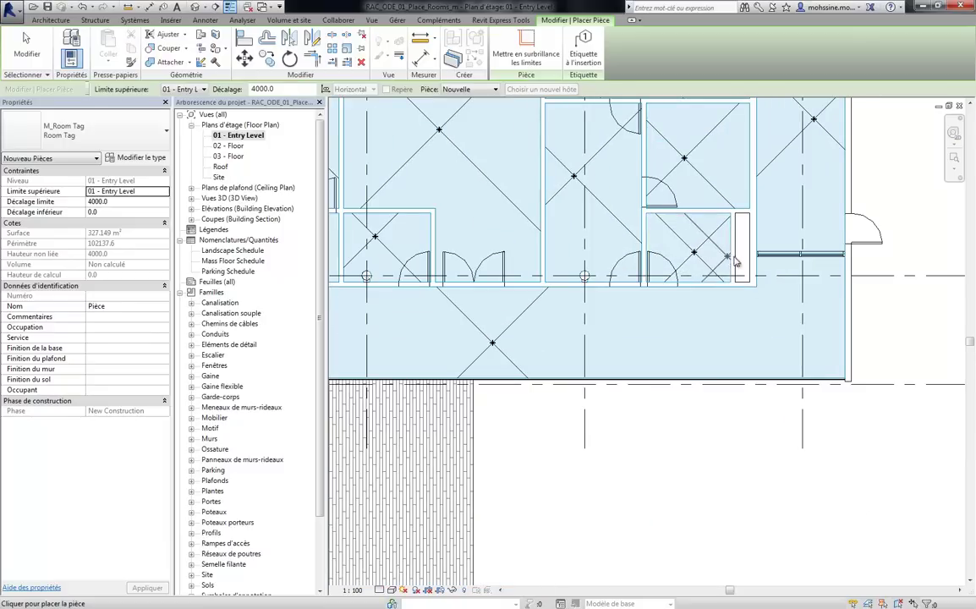
{"action": "scroll", "coordinate": [755, 424], "scroll_direction": "down", "scroll_amount": 4}
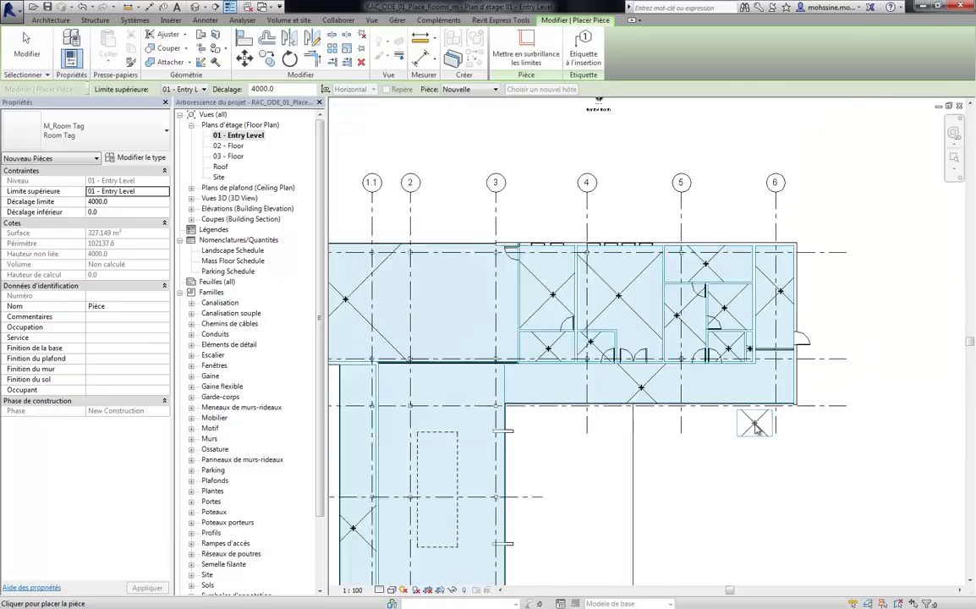
{"action": "scroll", "coordinate": [755, 427], "scroll_direction": "down", "scroll_amount": 1}
Finish room placement, recentre on the north wing, and open Visibility/Graphic Overrides with VG.
{"action": "left_click", "coordinate": [26, 42]}
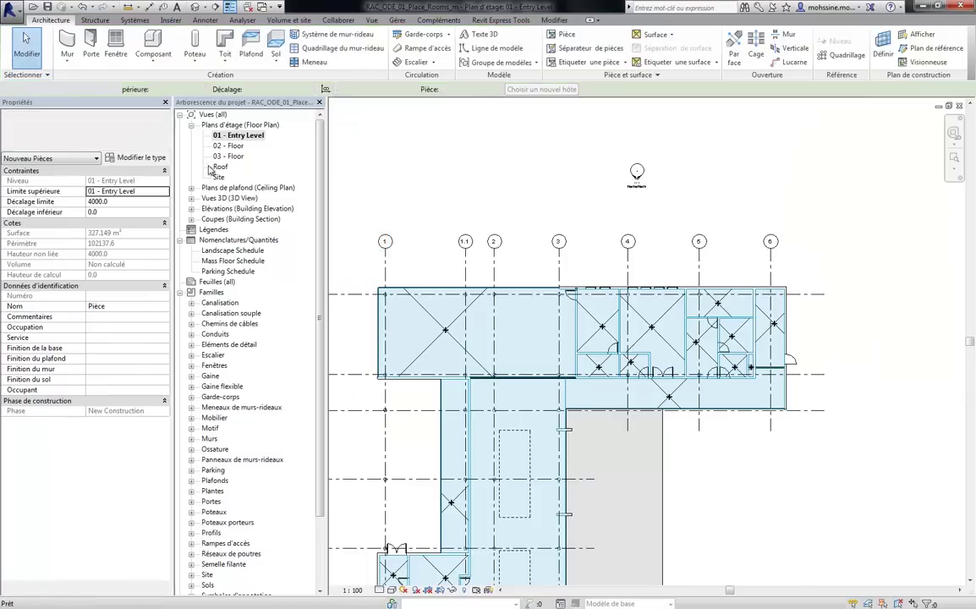
{"action": "middle_click_drag", "start_coordinate": [775, 500], "coordinate": [801, 347]}
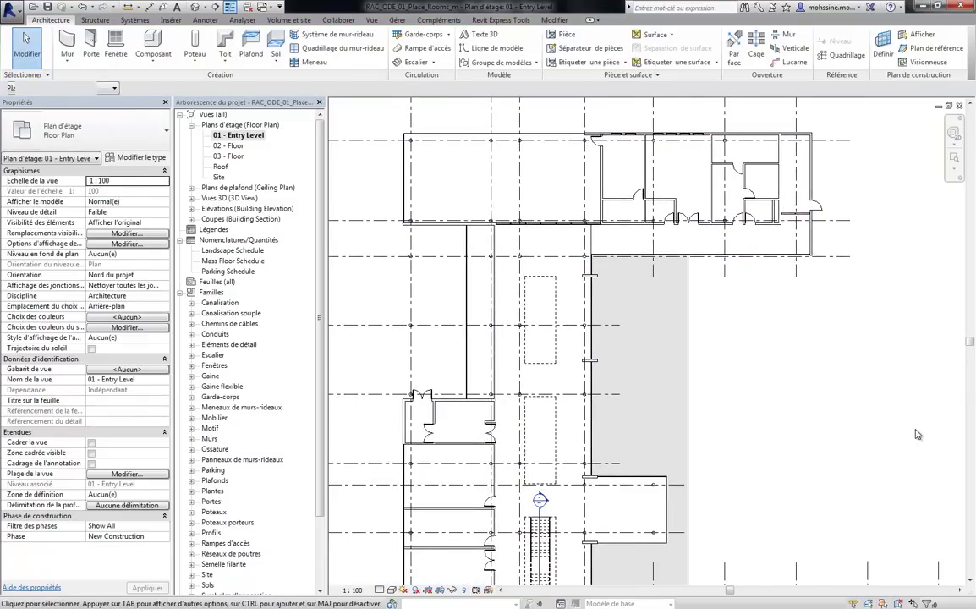
{"action": "scroll", "coordinate": [862, 427], "scroll_direction": "down", "scroll_amount": 1}
{"action": "scroll", "coordinate": [818, 425], "scroll_direction": "down", "scroll_amount": 1}
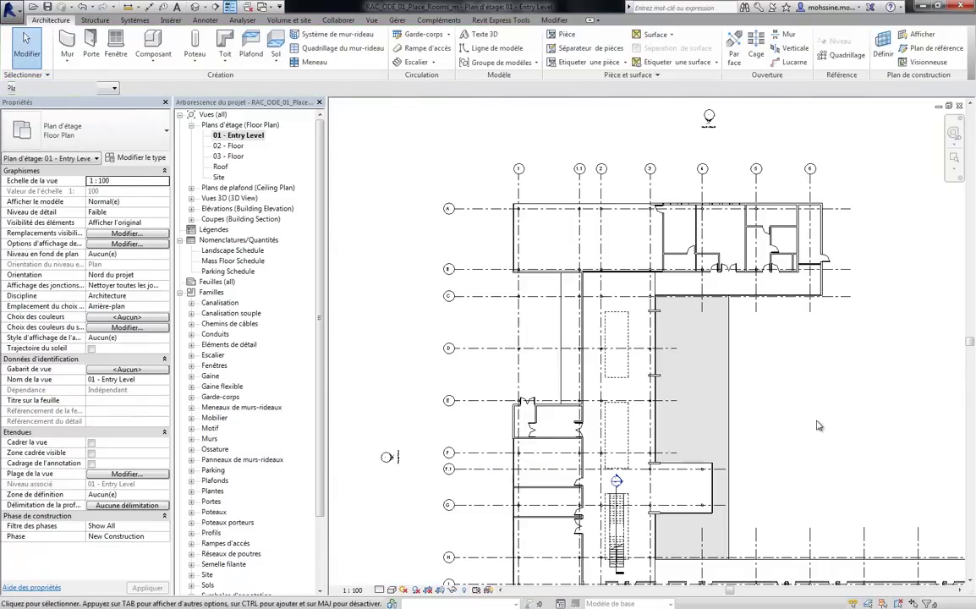
{"action": "mouse_move", "coordinate": [887, 462]}
{"action": "middle_mouse_down"}
{"action": "mouse_move", "coordinate": [847, 396]}
{"action": "mouse_move", "coordinate": [807, 359]}
{"action": "middle_mouse_up"}
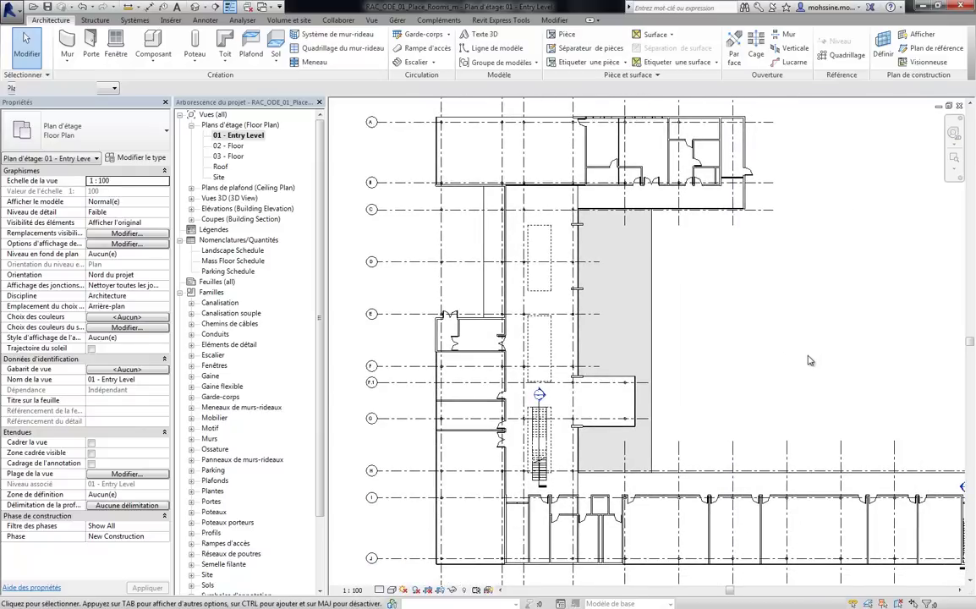
{"action": "key", "text": "v"}
{"action": "key", "text": "v"}
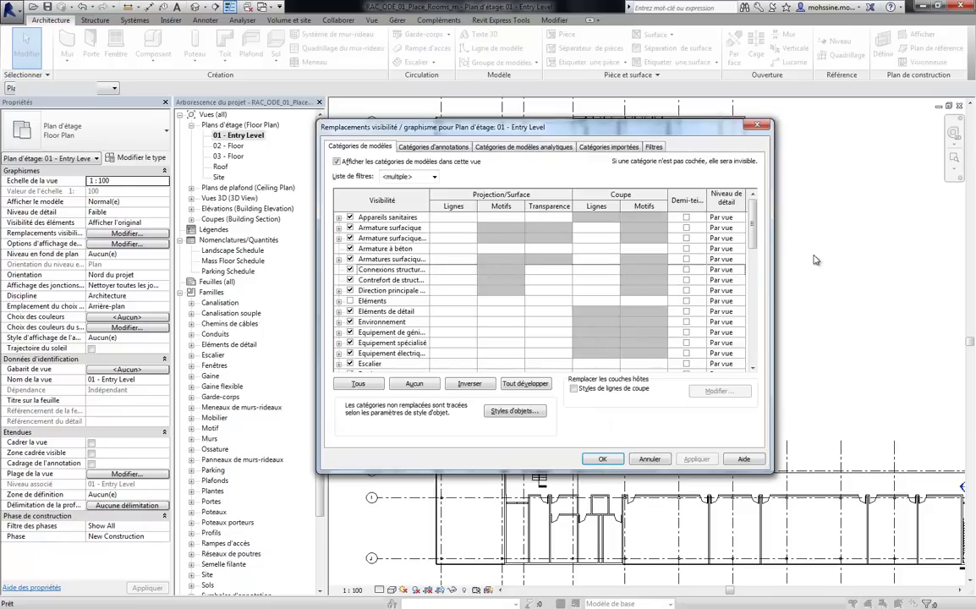
Expand Pièces and switch on Remplissage intérieur and Référence, applying each change.
{"action": "left_click_drag", "start_coordinate": [752, 224], "coordinate": [763, 295]}
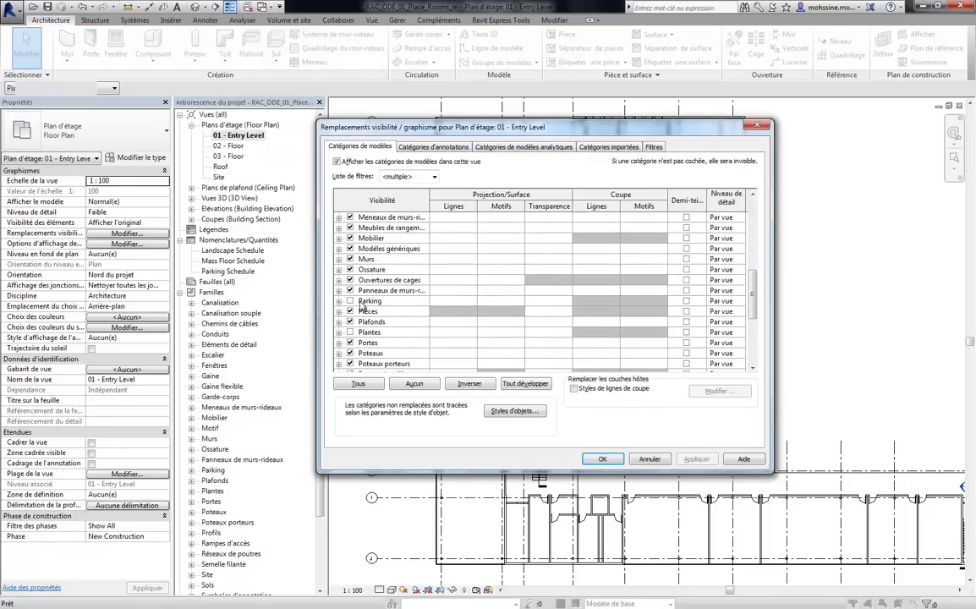
{"action": "left_click", "coordinate": [339, 311]}
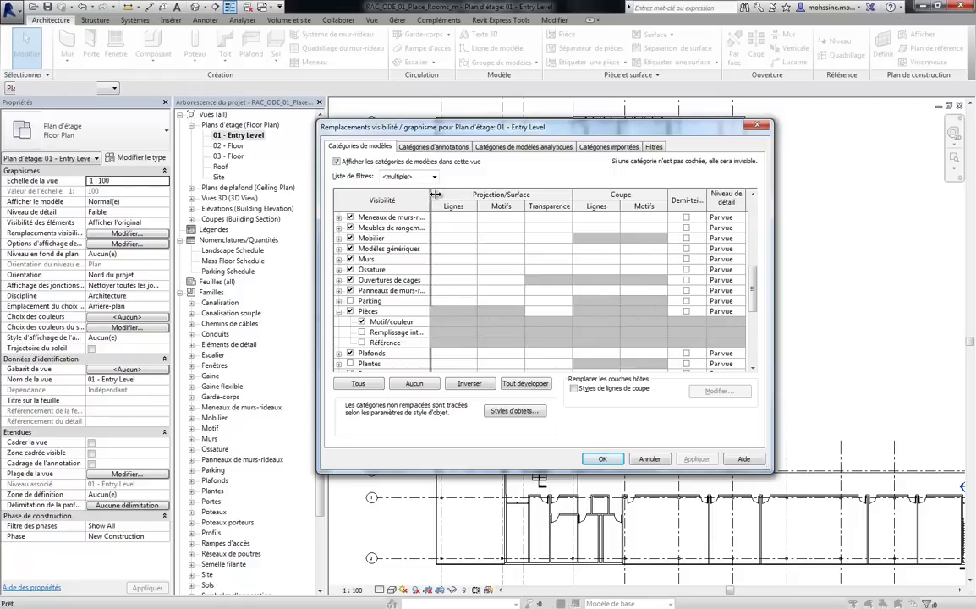
{"action": "left_click_drag", "start_coordinate": [435, 194], "coordinate": [460, 194]}
{"action": "left_click", "coordinate": [363, 333]}
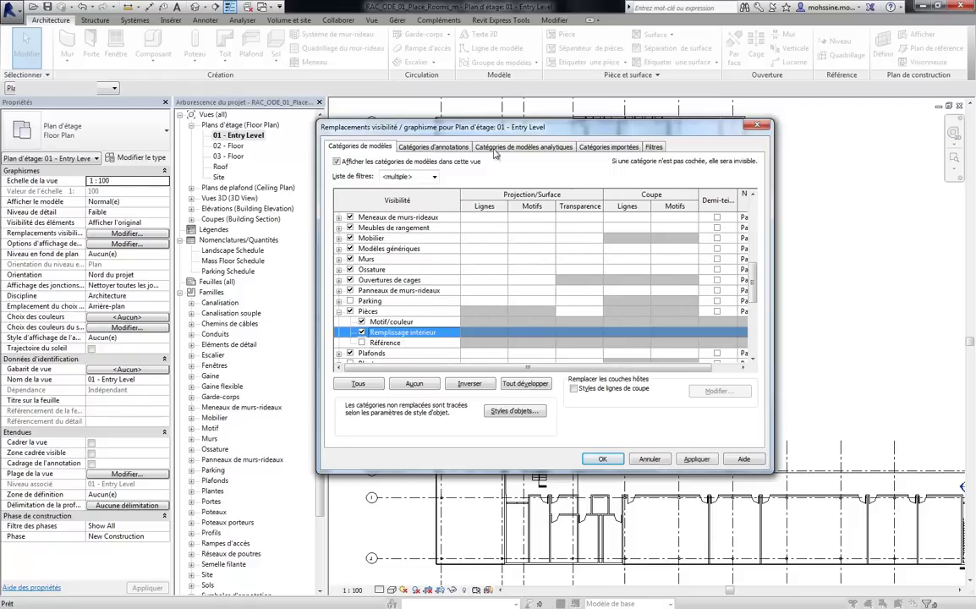
{"action": "mouse_move", "coordinate": [517, 128]}
{"action": "left_mouse_down"}
{"action": "mouse_move", "coordinate": [251, 81]}
{"action": "mouse_move", "coordinate": [159, 81]}
{"action": "left_mouse_up"}
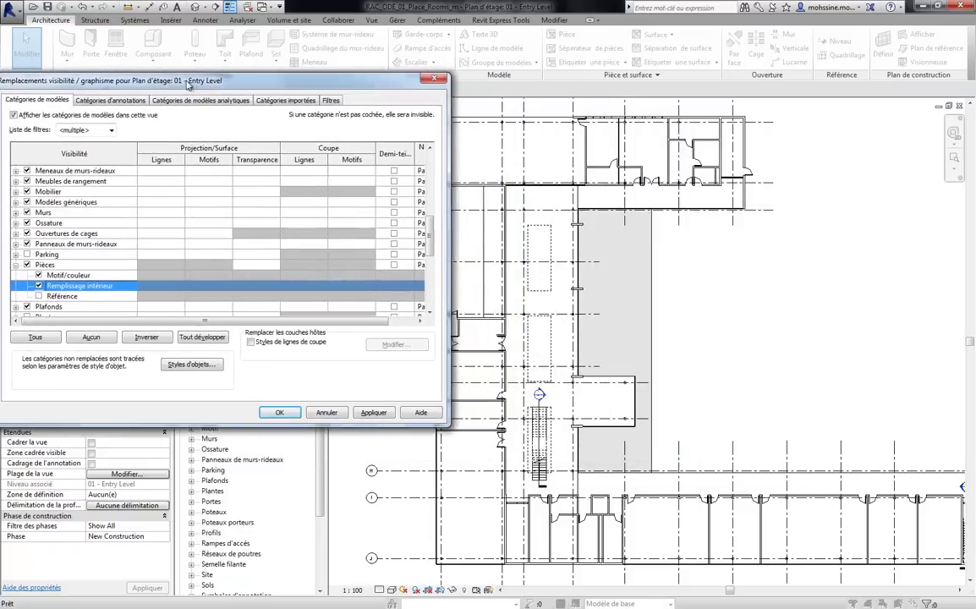
{"action": "left_click", "coordinate": [337, 411]}
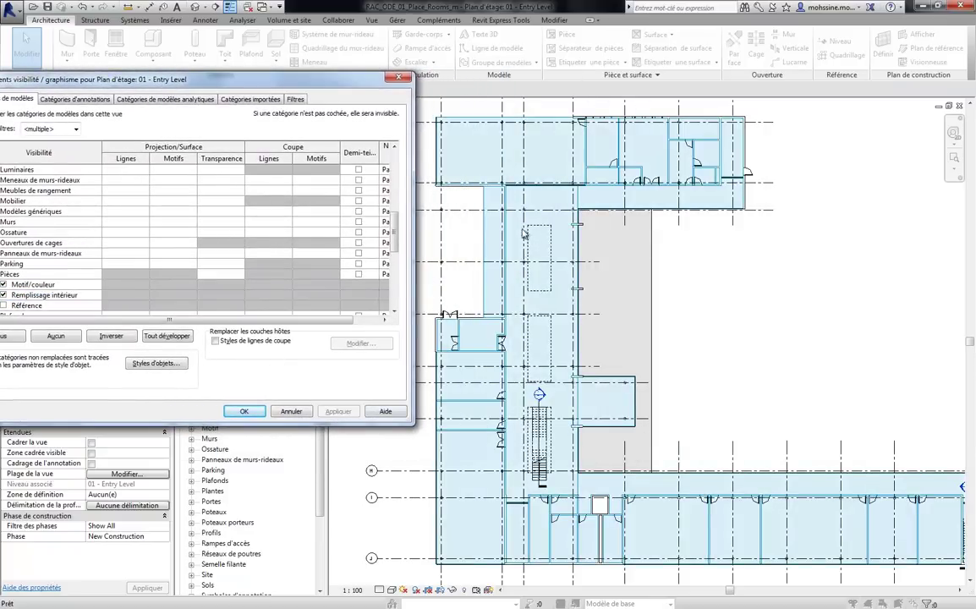
{"action": "left_click_drag", "start_coordinate": [180, 78], "coordinate": [268, 66]}
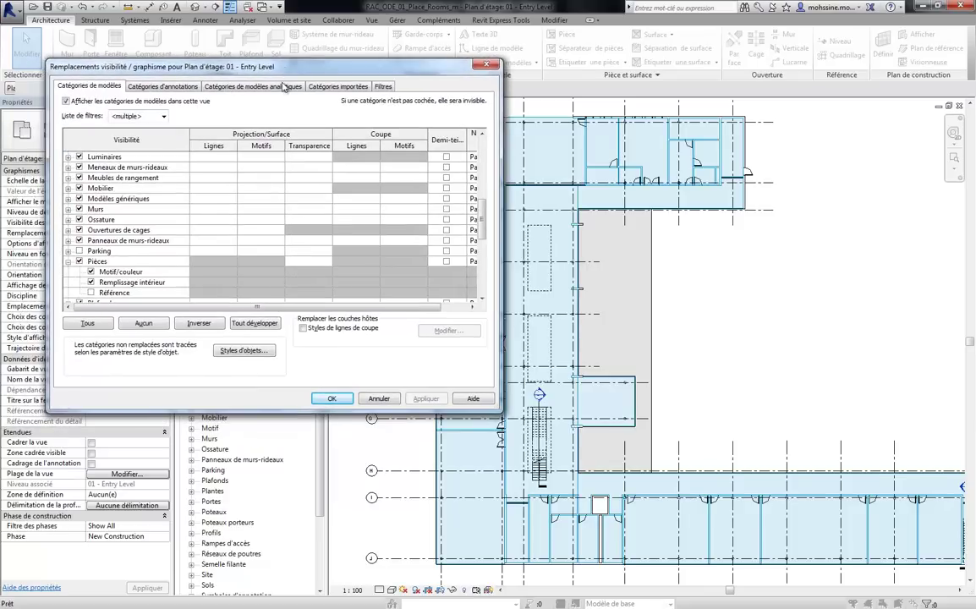
{"action": "left_click", "coordinate": [92, 292]}
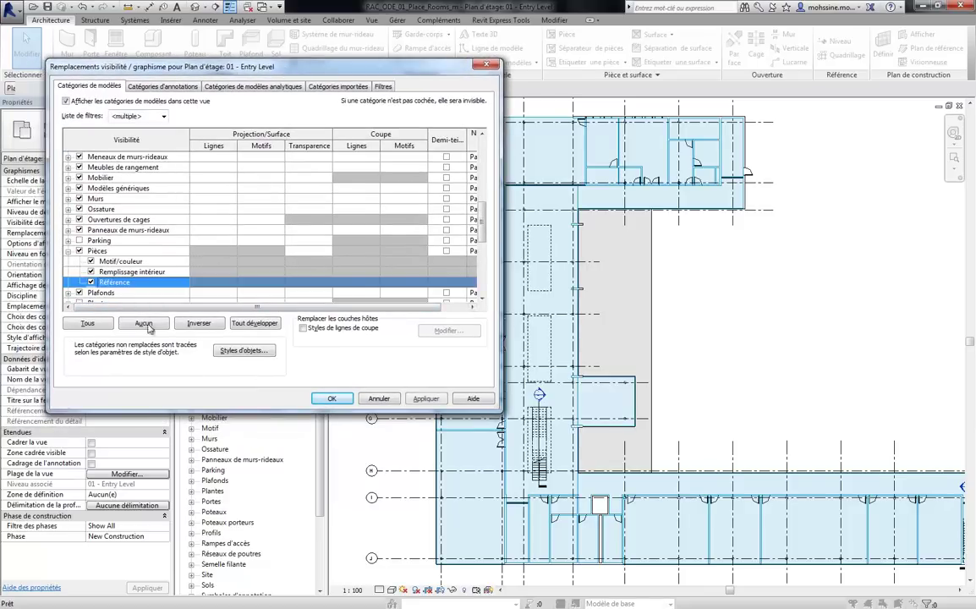
{"action": "left_click", "coordinate": [425, 398]}
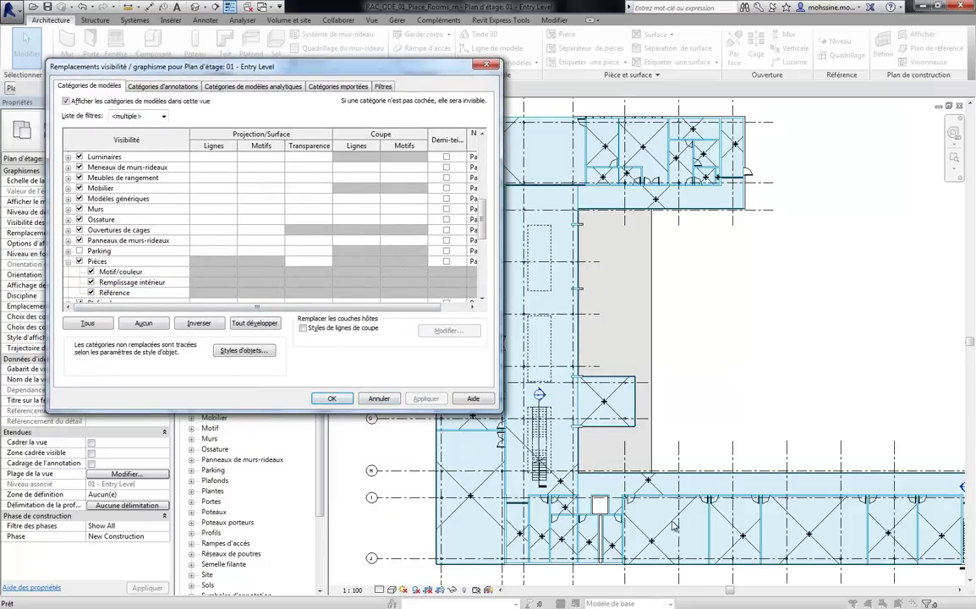
Close the overrides dialog and place a room in the small enclosure at the stair's foot.
{"action": "left_click", "coordinate": [332, 398]}
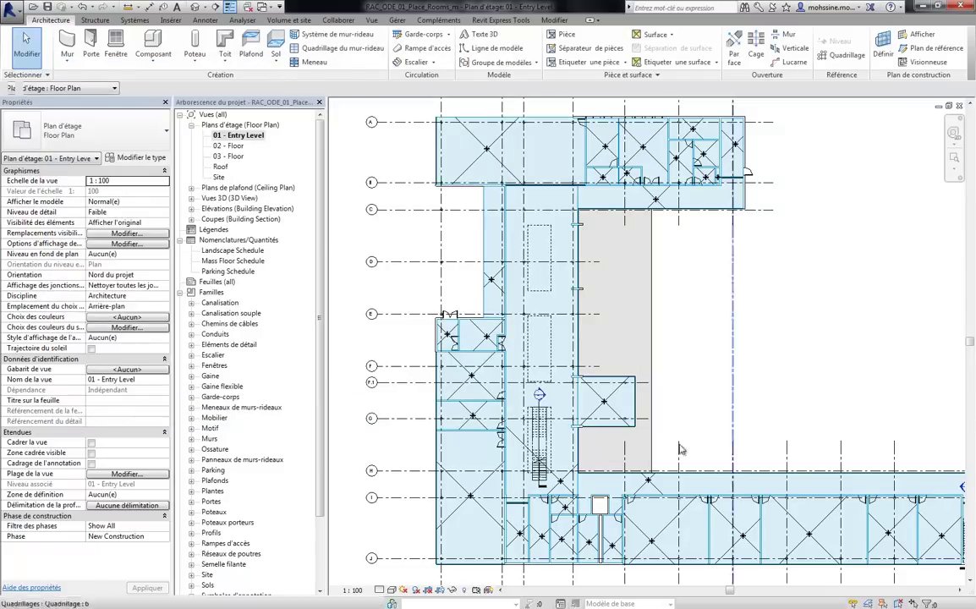
{"action": "scroll", "coordinate": [616, 508], "scroll_direction": "up", "scroll_amount": 3}
{"action": "scroll", "coordinate": [616, 507], "scroll_direction": "up", "scroll_amount": 3}
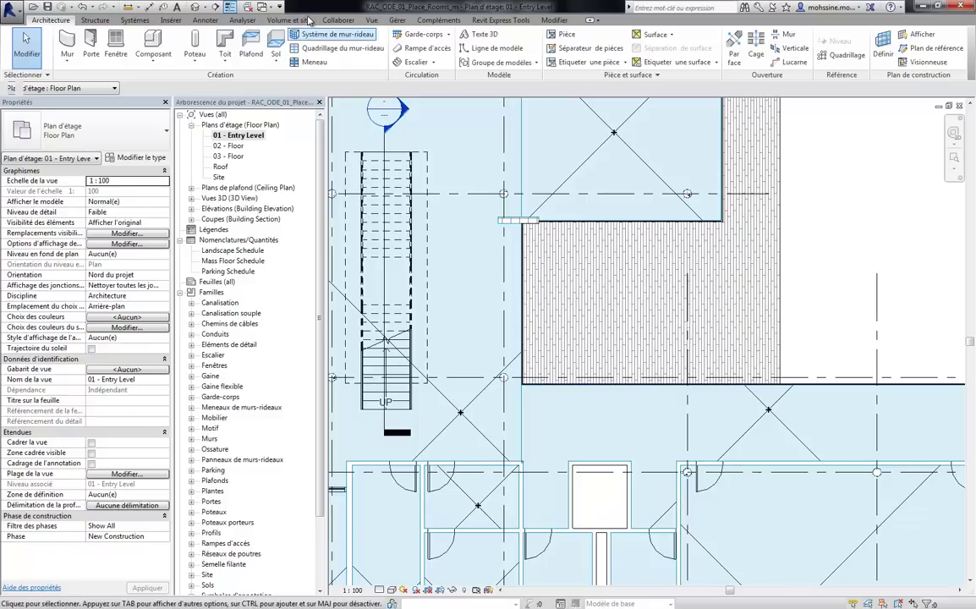
{"action": "left_click", "coordinate": [562, 35]}
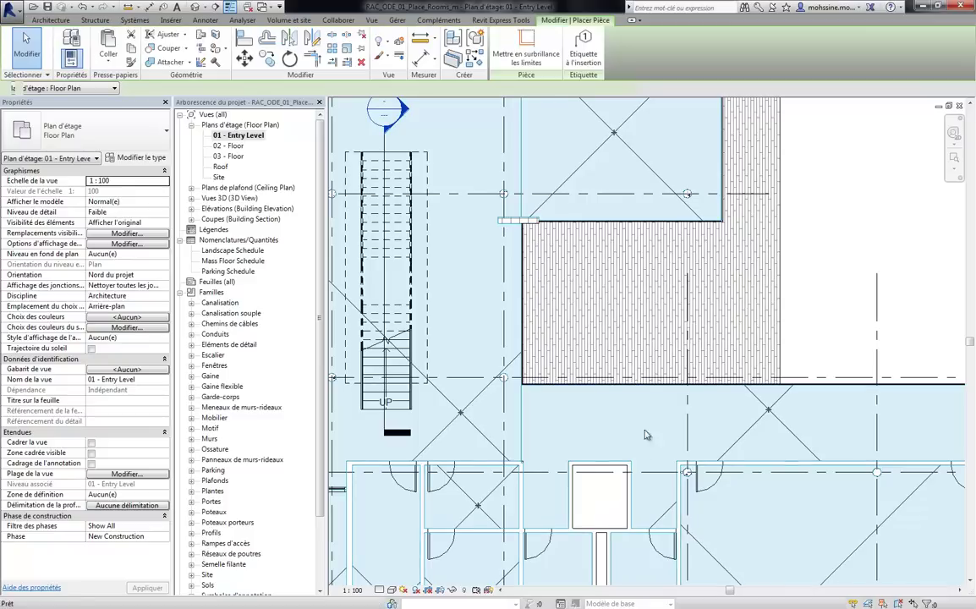
{"action": "left_click", "coordinate": [602, 503]}
{"action": "key", "text": "Escape"}
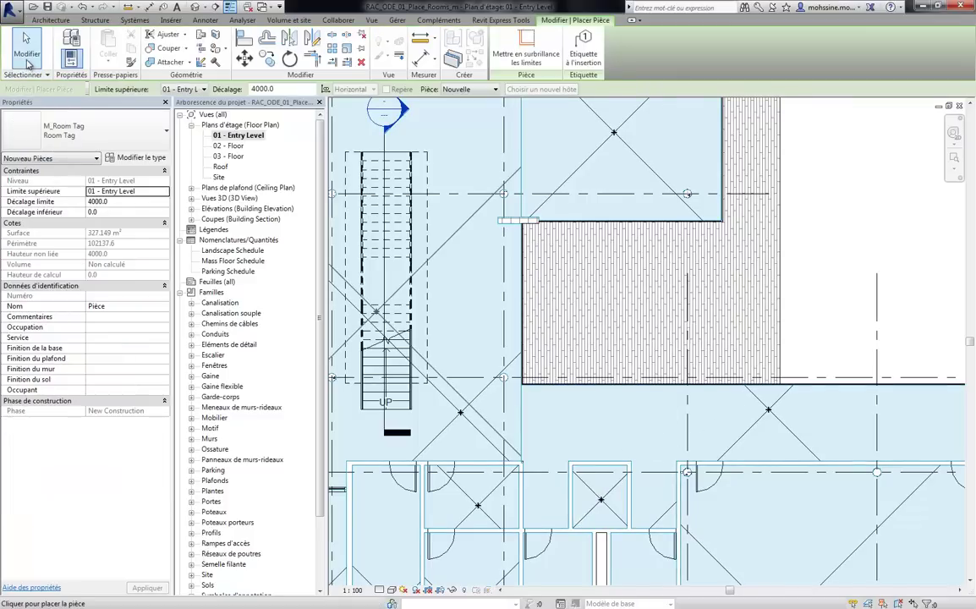
{"action": "key", "text": "Escape"}
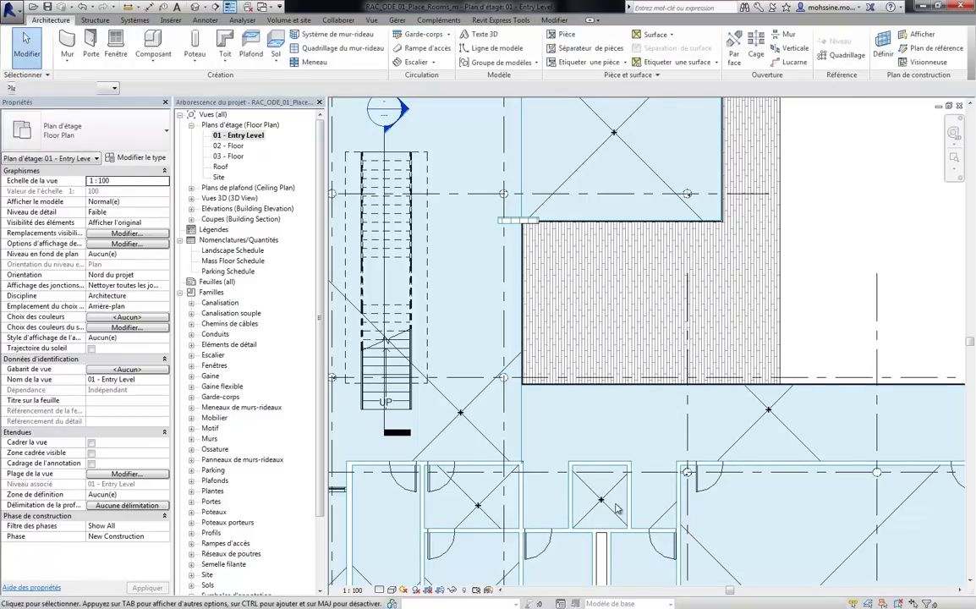
{"action": "scroll", "coordinate": [616, 508], "scroll_direction": "down", "scroll_amount": 1}
{"action": "scroll", "coordinate": [668, 456], "scroll_direction": "down", "scroll_amount": 1}
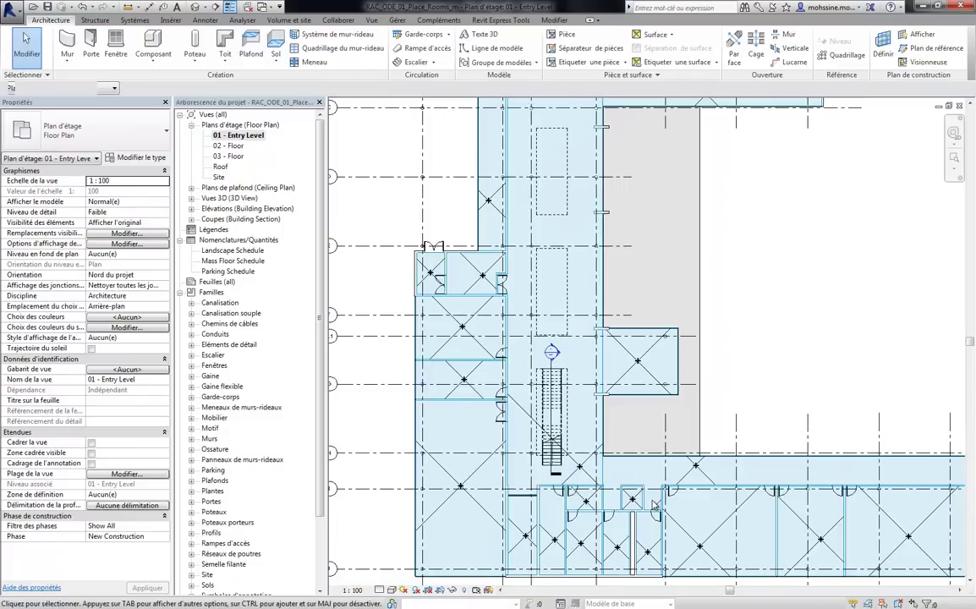
{"action": "scroll", "coordinate": [712, 407], "scroll_direction": "down", "scroll_amount": 1}
{"action": "scroll", "coordinate": [712, 406], "scroll_direction": "right", "scroll_amount": 2, "text": "shift"}
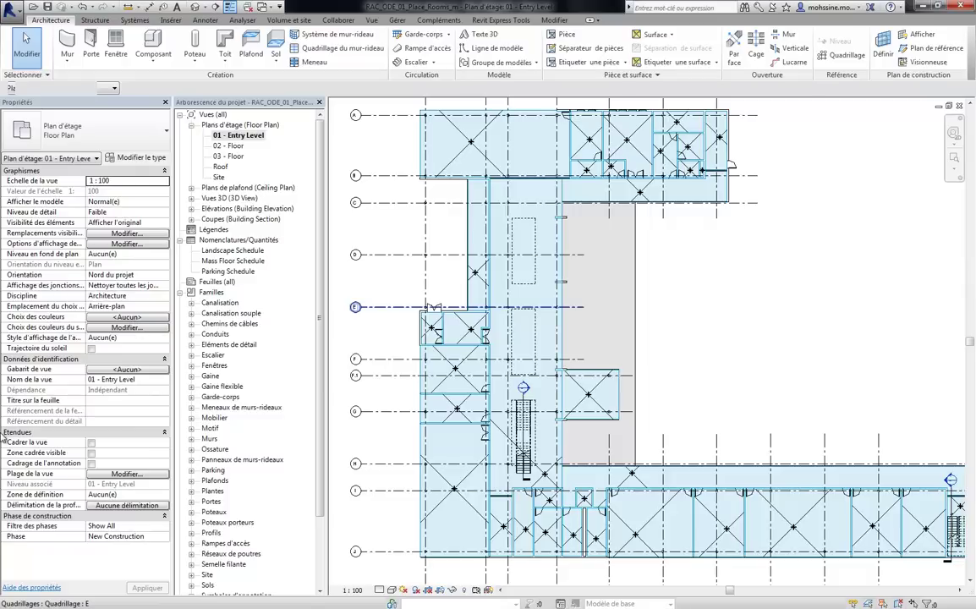
Edit colour schemes, set Catégorie to Pièces and select the Name scheme titled Room Legend.
{"action": "left_click", "coordinate": [123, 328]}
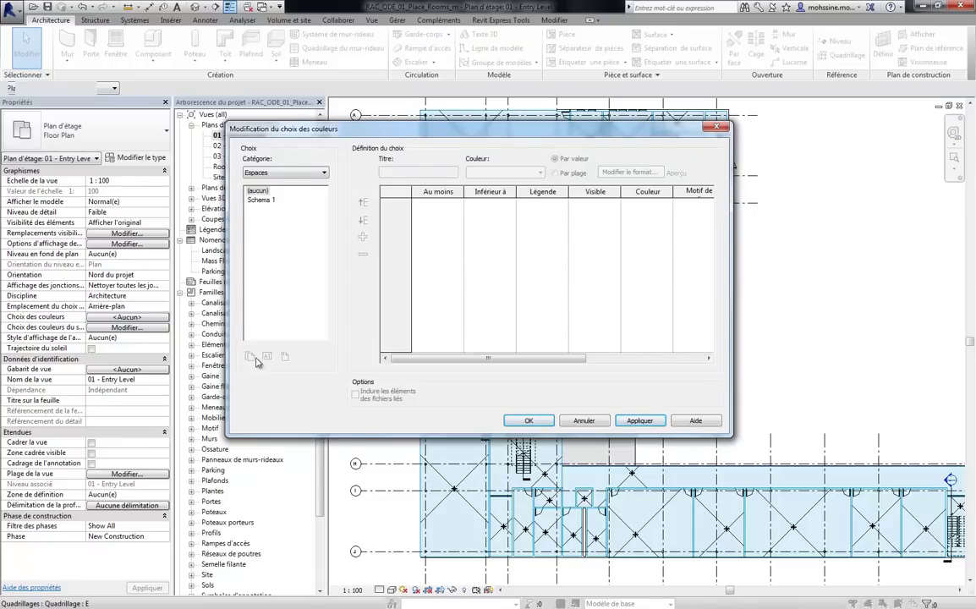
{"action": "left_click", "coordinate": [283, 172]}
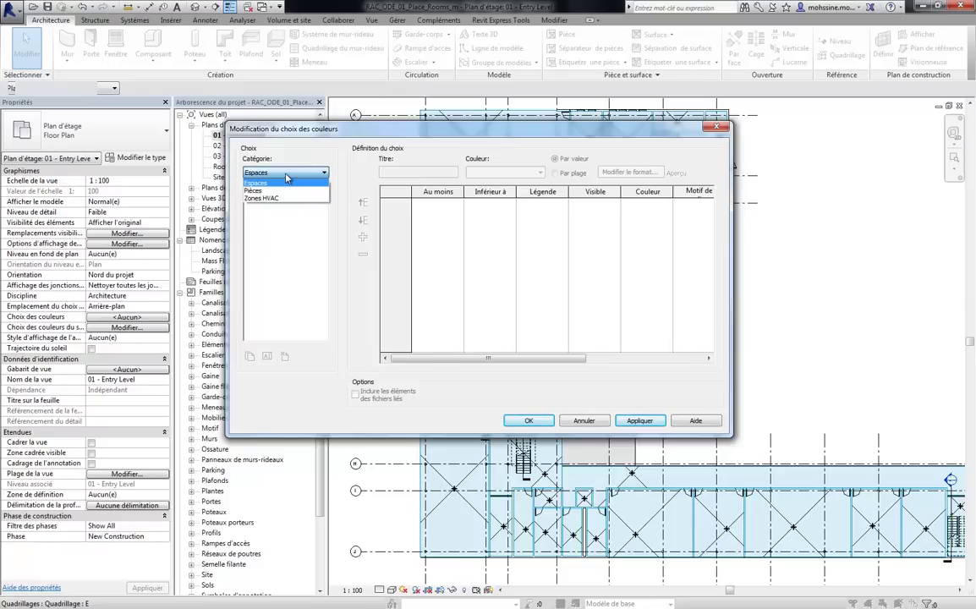
{"action": "left_click", "coordinate": [277, 192]}
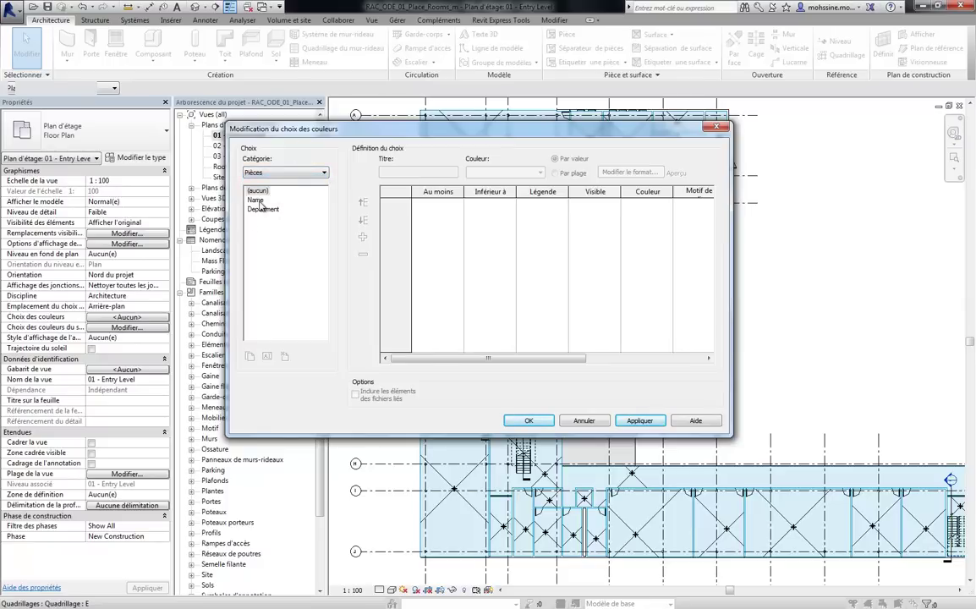
{"action": "left_click", "coordinate": [258, 200]}
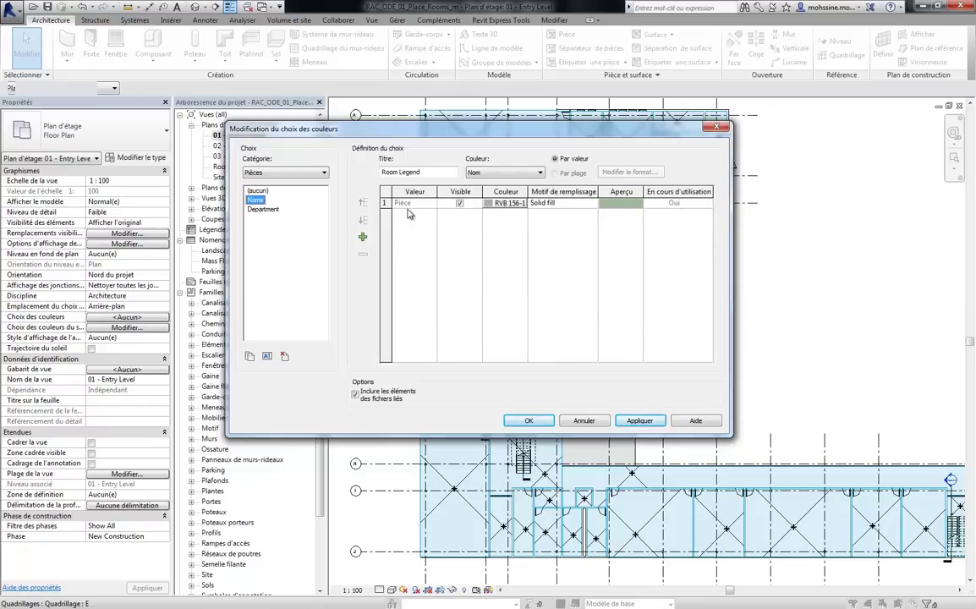
Duplicate the Name colour scheme as a new scheme named Area.
{"action": "left_click", "coordinate": [250, 356]}
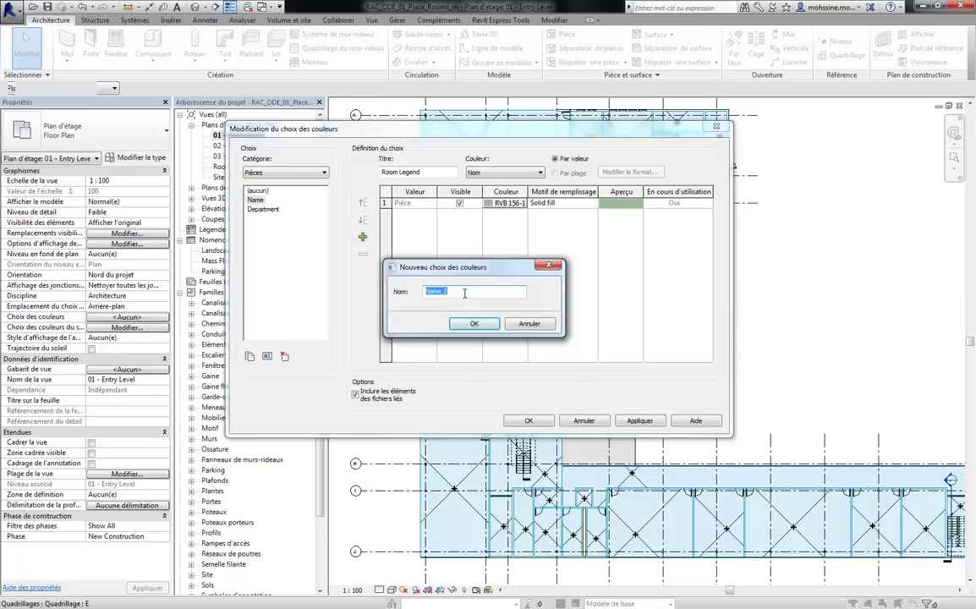
{"action": "type", "text": "Area"}
{"action": "left_click", "coordinate": [470, 324]}
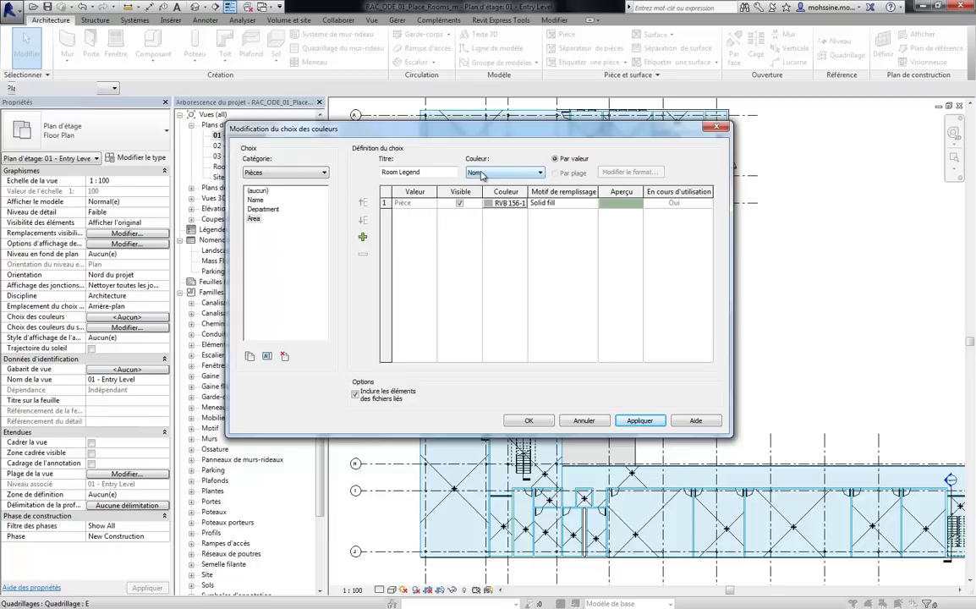
Switch the Area scheme's colour parameter to Surface, accepting the colour-reset warning.
{"action": "left_click", "coordinate": [479, 173]}
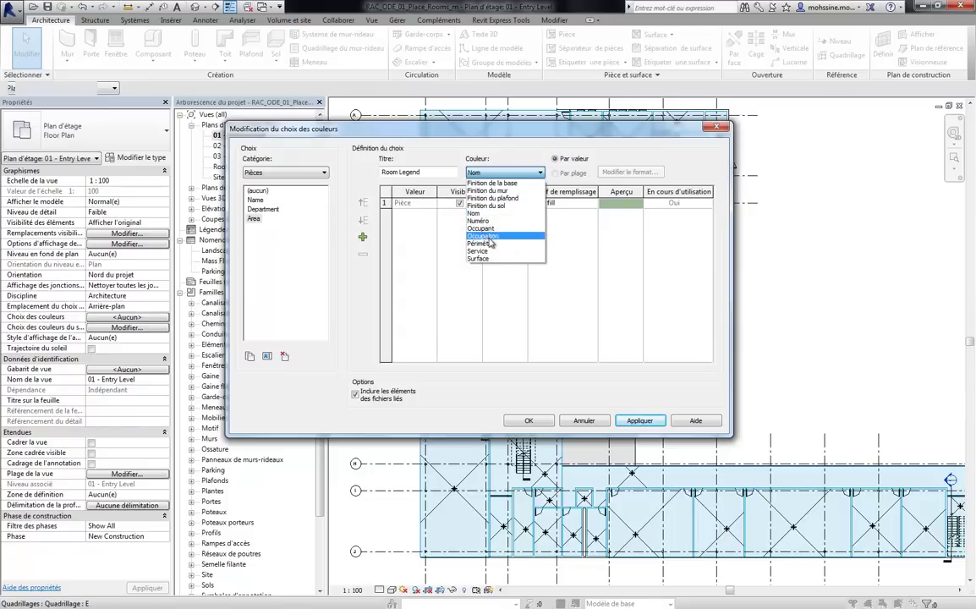
{"action": "left_click", "coordinate": [495, 260]}
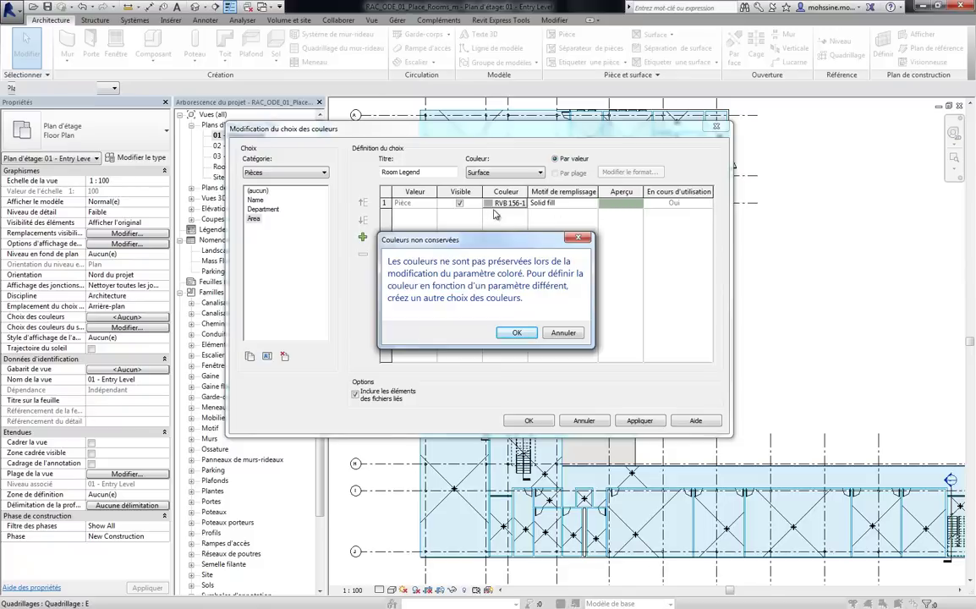
{"action": "left_click", "coordinate": [516, 333]}
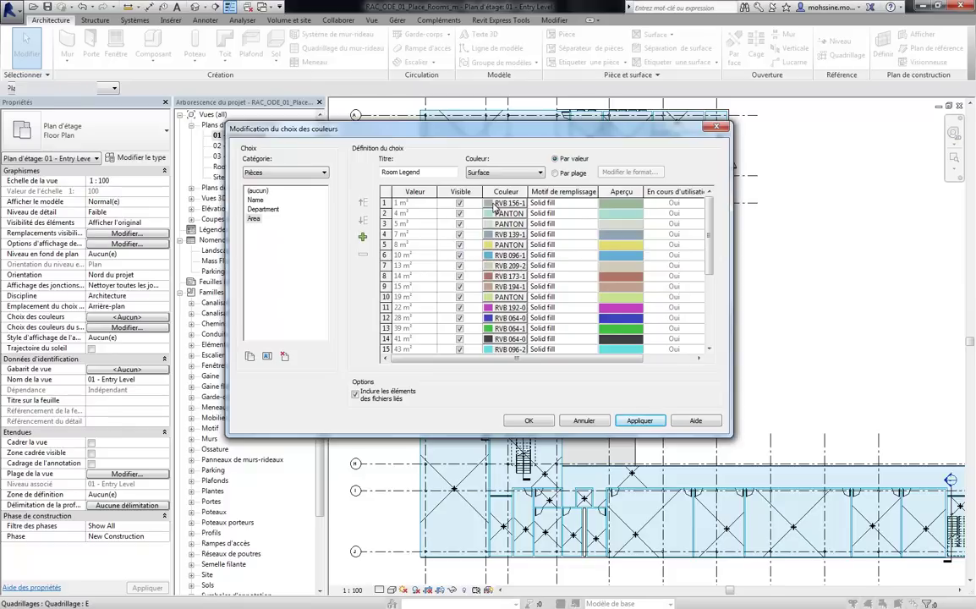
Switch the Area scheme to range colouring, replacing the 20 m² boundary with 5 m².
{"action": "left_click", "coordinate": [556, 173]}
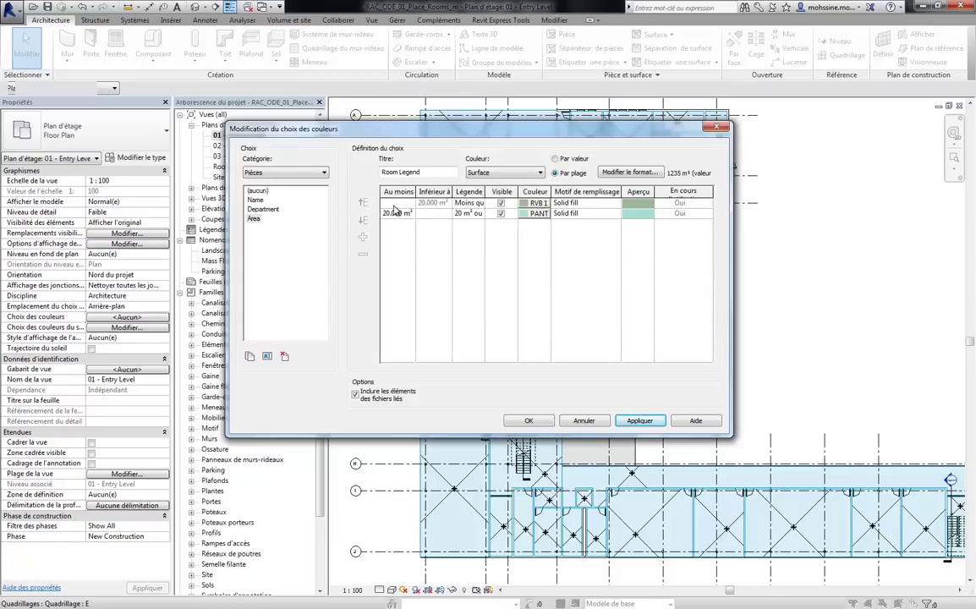
{"action": "left_click", "coordinate": [394, 207]}
{"action": "left_click", "coordinate": [441, 207]}
{"action": "left_click", "coordinate": [394, 215]}
{"action": "left_click", "coordinate": [412, 213]}
{"action": "type", "text": "5"}
{"action": "key", "text": "Tab"}
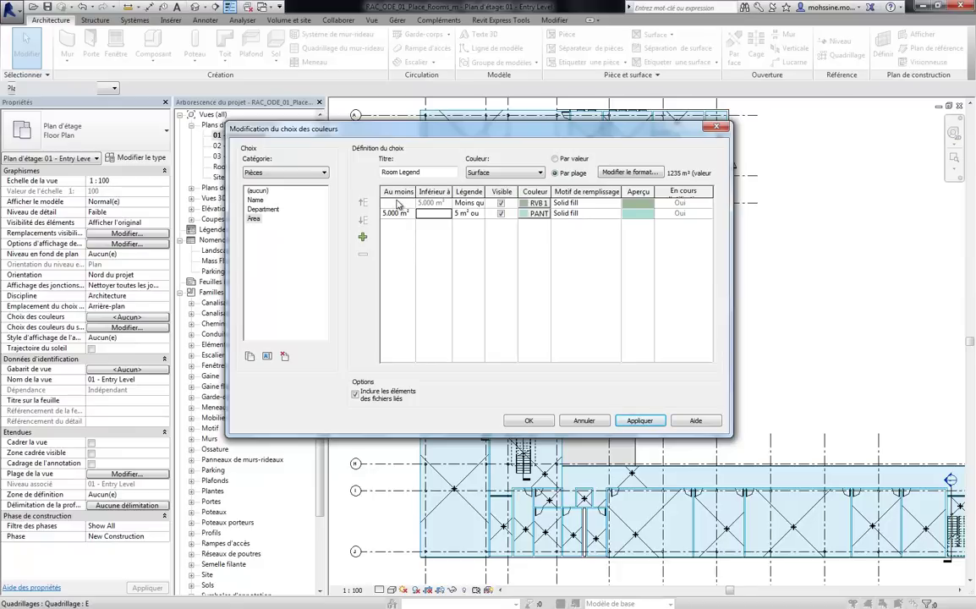
Insert area range rows with boundaries at 10, 15, 20 and 30 m².
{"action": "left_click", "coordinate": [362, 239]}
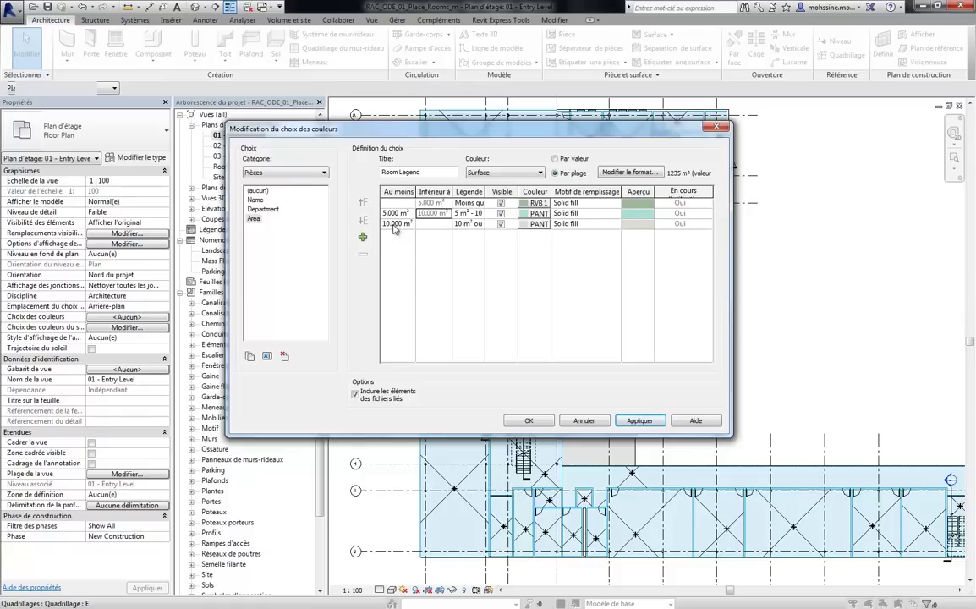
{"action": "left_click", "coordinate": [434, 224]}
{"action": "left_click", "coordinate": [361, 237]}
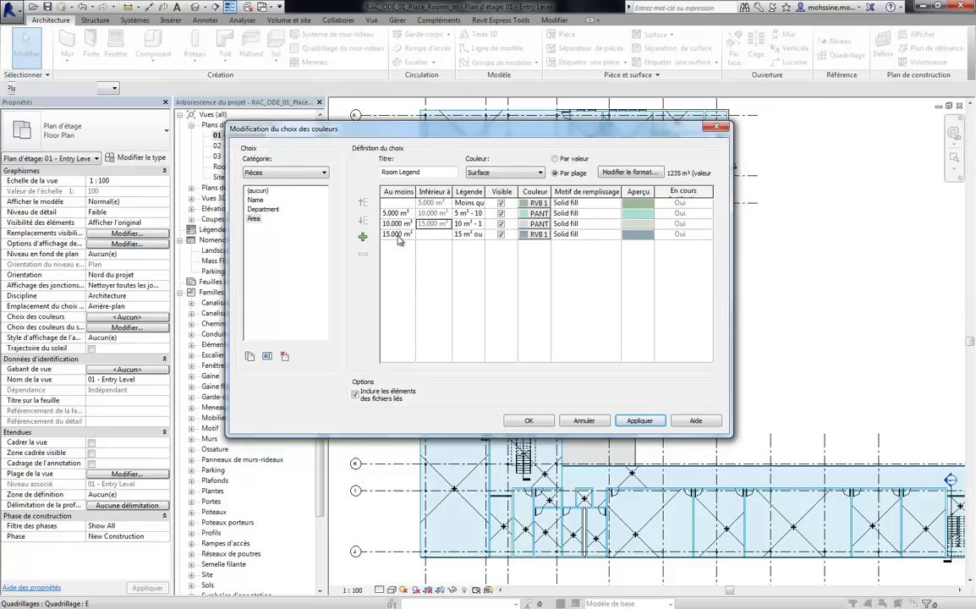
{"action": "left_click", "coordinate": [436, 236]}
{"action": "left_click", "coordinate": [362, 236]}
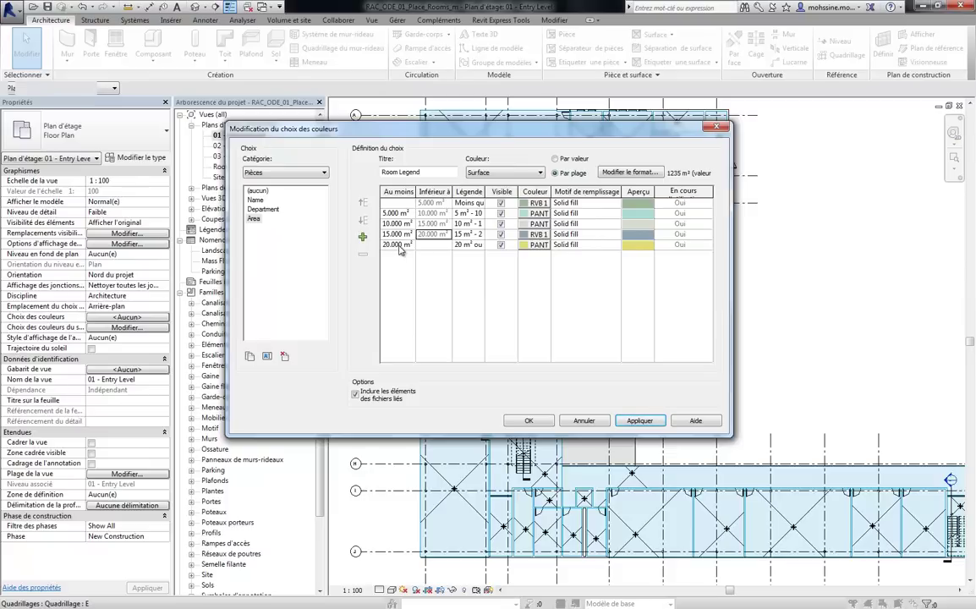
{"action": "left_click", "coordinate": [362, 237]}
{"action": "type", "text": "30"}
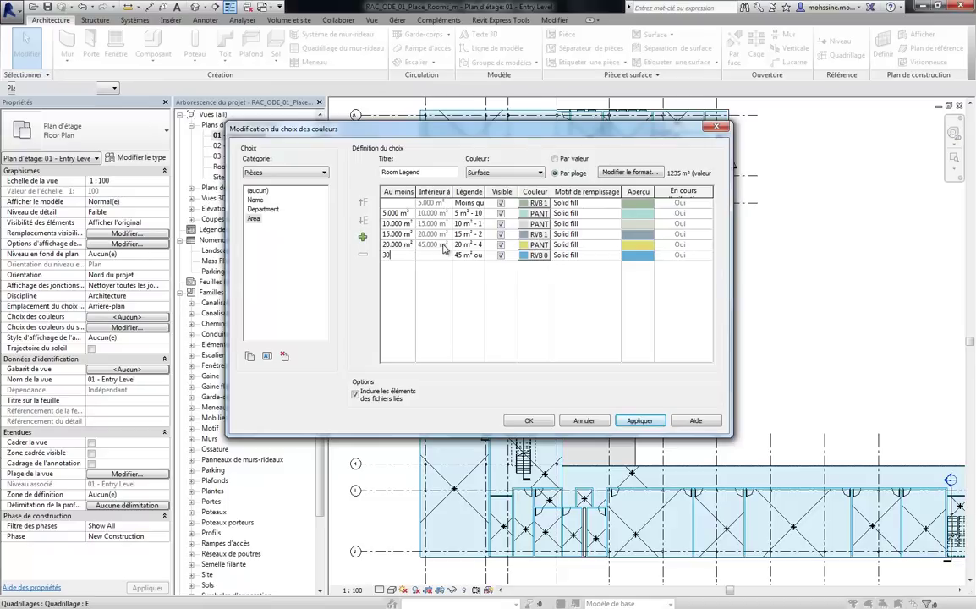
{"action": "key", "text": "Tab"}
Add range bands at 40 and 60 m², then apply the Area scheme to the Entry Level rooms.
{"action": "left_click", "coordinate": [362, 240]}
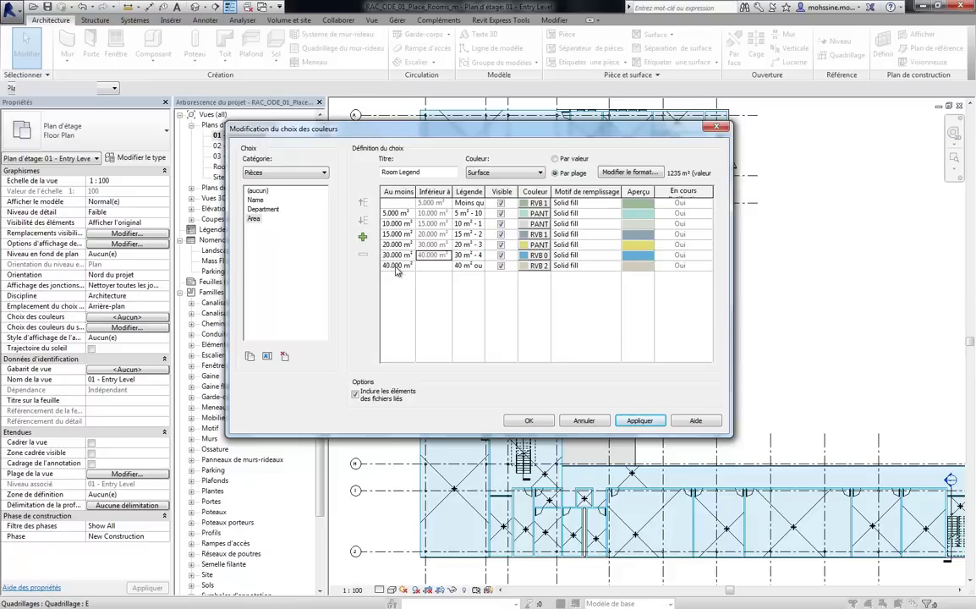
{"action": "left_click", "coordinate": [439, 269]}
{"action": "left_click", "coordinate": [363, 237]}
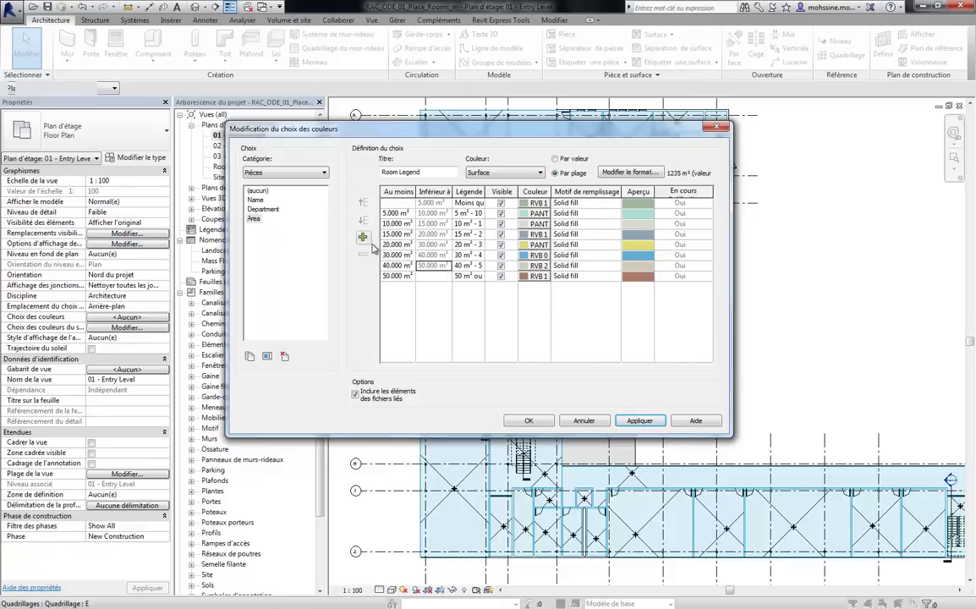
{"action": "left_click", "coordinate": [412, 276]}
{"action": "double_click", "coordinate": [413, 276]}
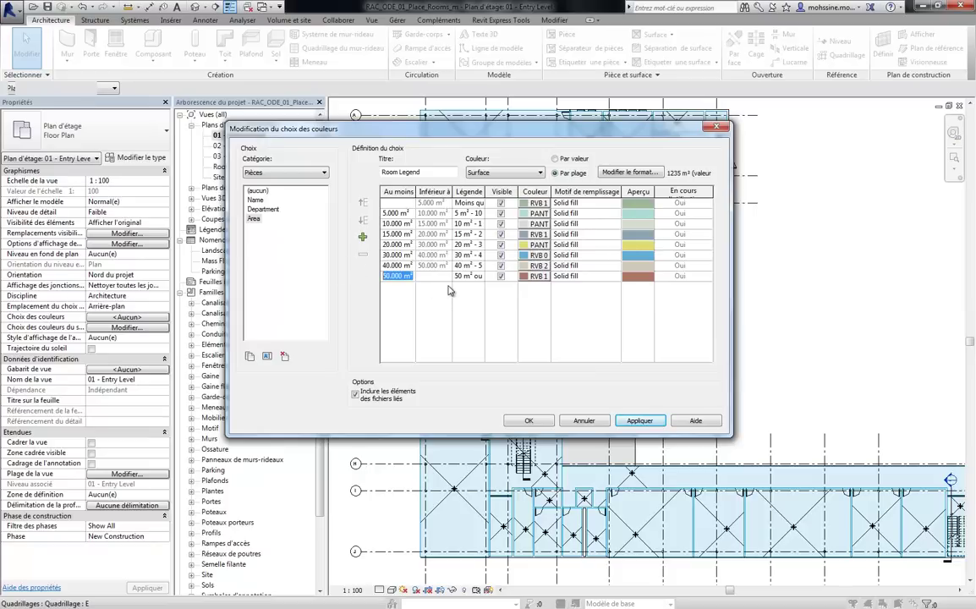
{"action": "type", "text": "60"}
{"action": "key", "text": "Tab"}
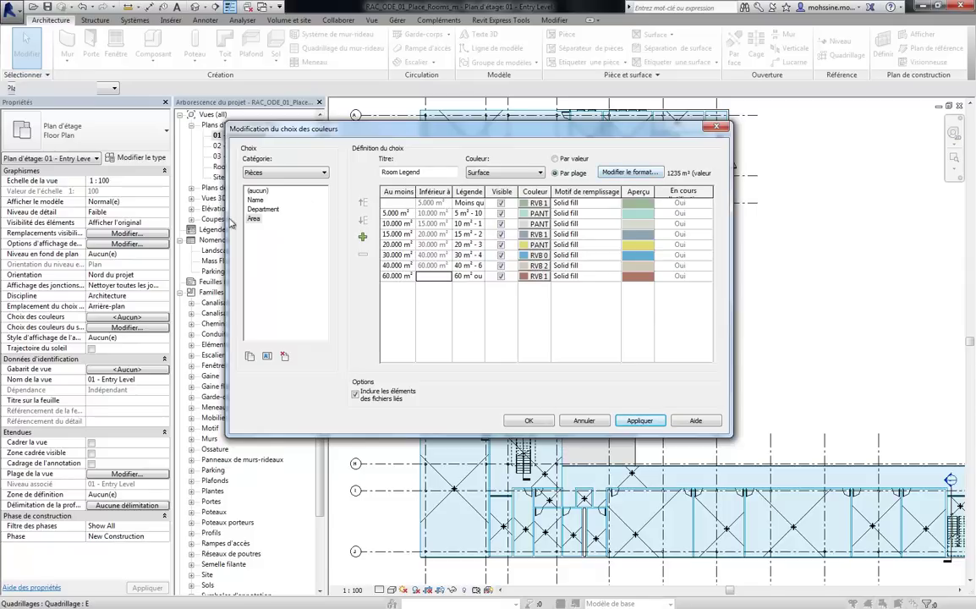
{"action": "left_click", "coordinate": [530, 421]}
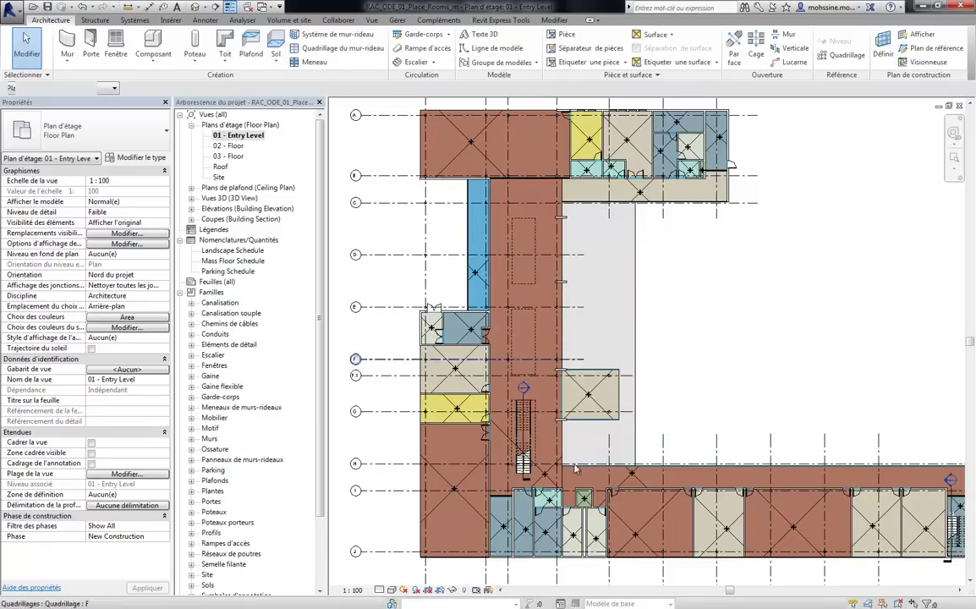
Zoom out and pan to centre the whole colour-coded Entry Level plan.
{"action": "scroll", "coordinate": [725, 366], "scroll_direction": "down", "scroll_amount": 2}
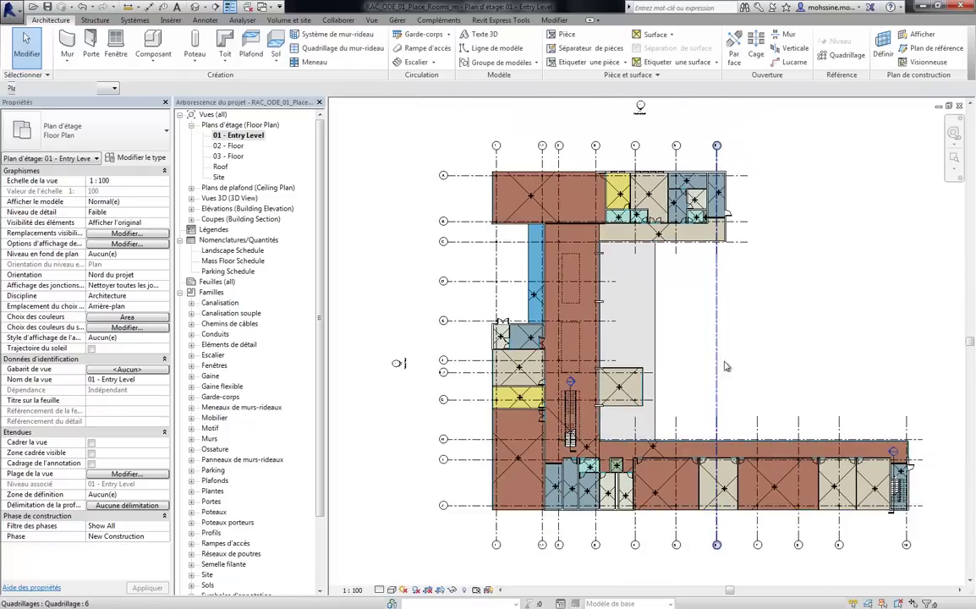
{"action": "middle_click_drag", "start_coordinate": [836, 359], "coordinate": [785, 362]}
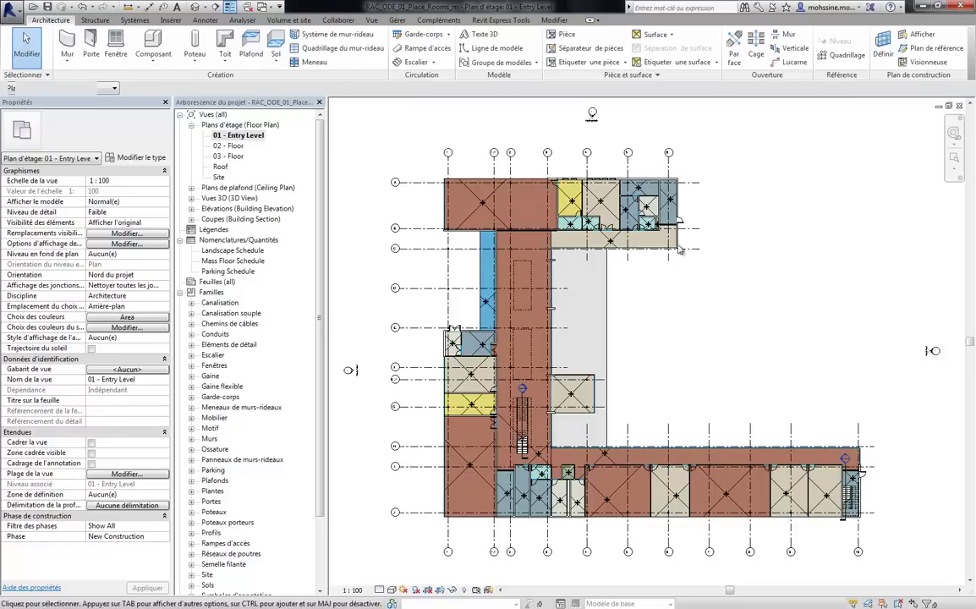
{"action": "left_click", "coordinate": [371, 19]}
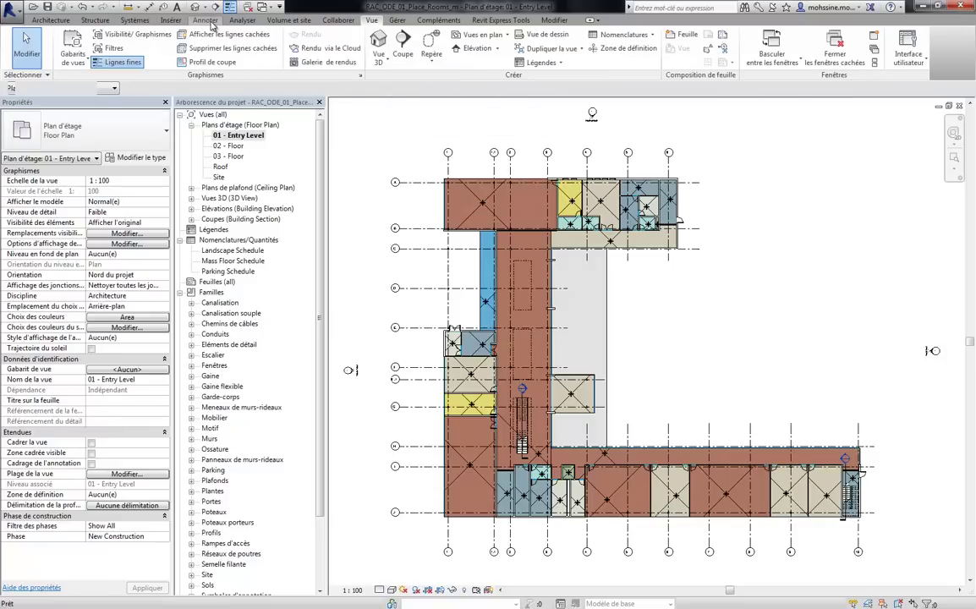
Place the colour fill legend listing the area ranges to the right of the plan.
{"action": "left_click", "coordinate": [205, 20]}
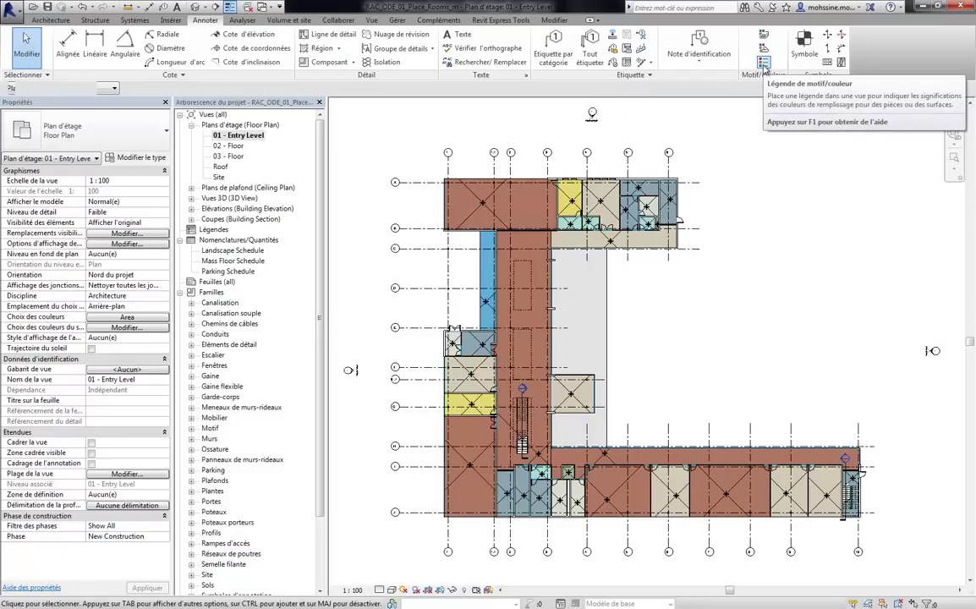
{"action": "left_click", "coordinate": [764, 64]}
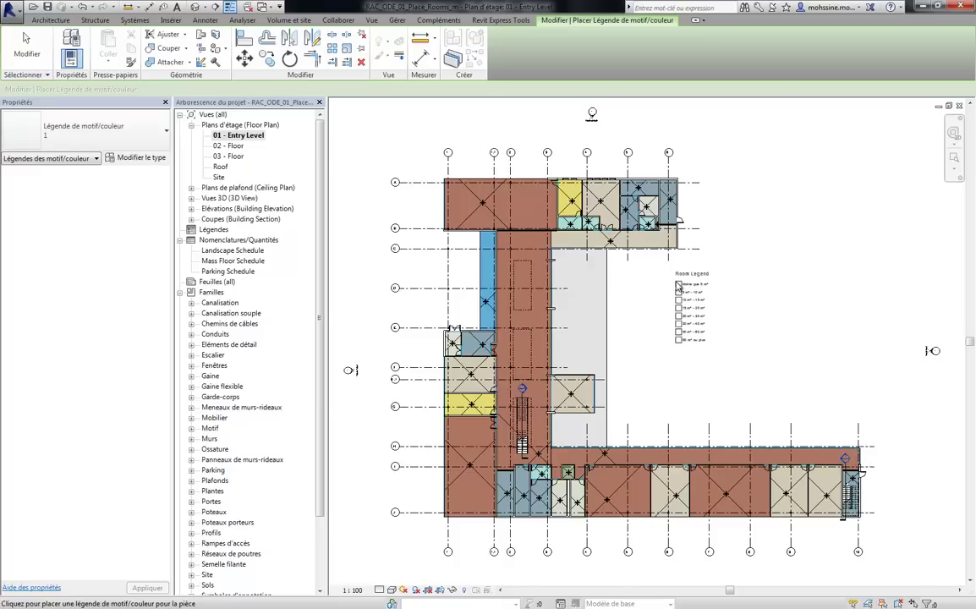
{"action": "scroll", "coordinate": [680, 286], "scroll_direction": "up", "scroll_amount": 3}
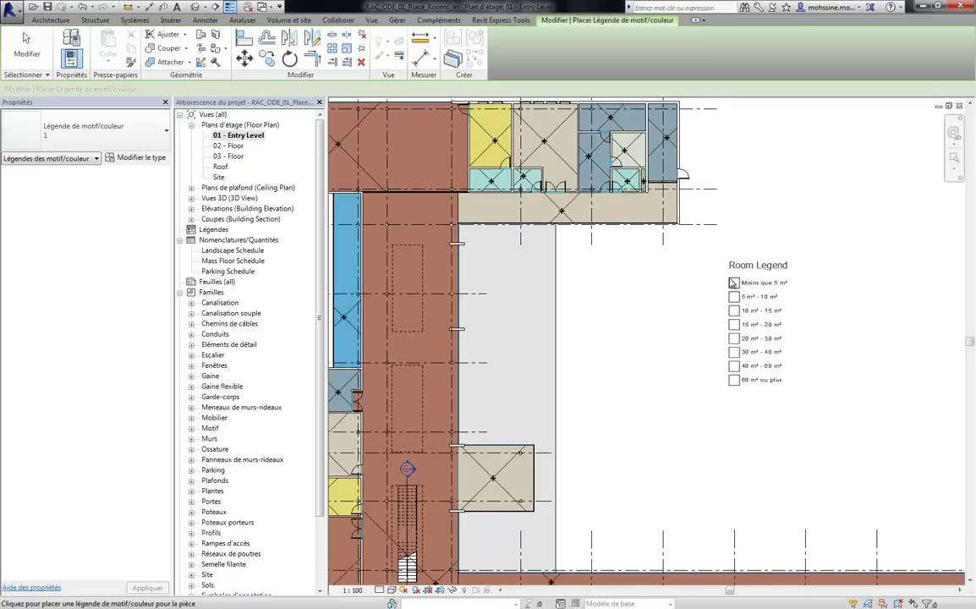
{"action": "left_click", "coordinate": [733, 282]}
{"action": "key", "text": "Escape"}
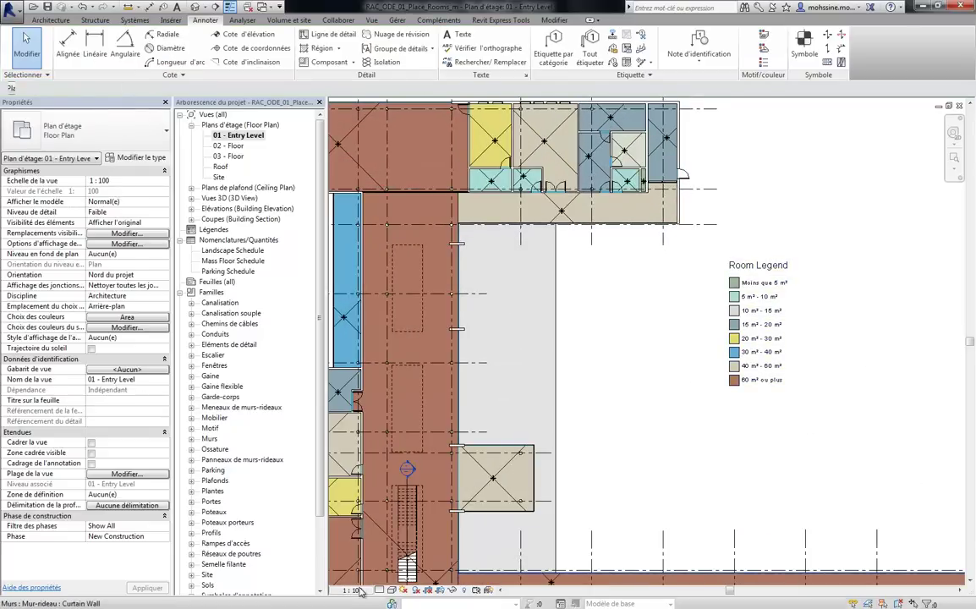
{"action": "left_click", "coordinate": [352, 590]}
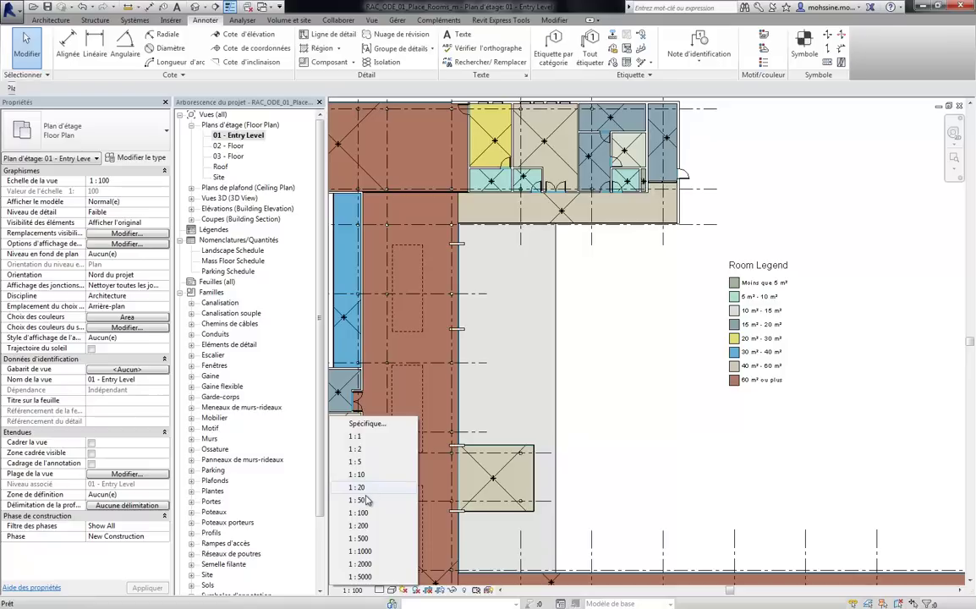
Set the Entry Level view scale to 1 : 200 and zoom to review the plan.
{"action": "left_click", "coordinate": [358, 525]}
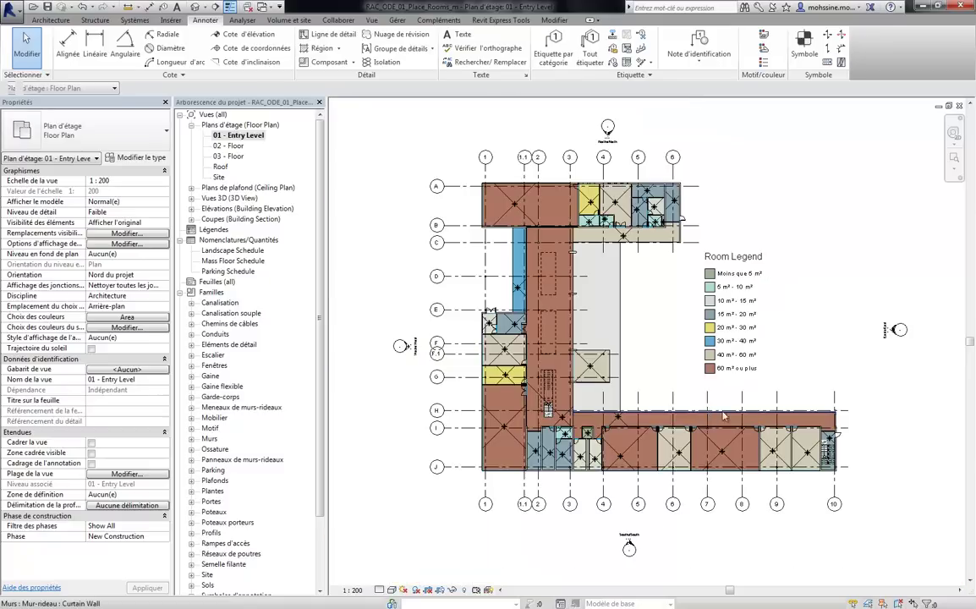
{"action": "scroll", "coordinate": [717, 326], "scroll_direction": "up", "scroll_amount": 1}
{"action": "scroll", "coordinate": [717, 325], "scroll_direction": "up", "scroll_amount": 1}
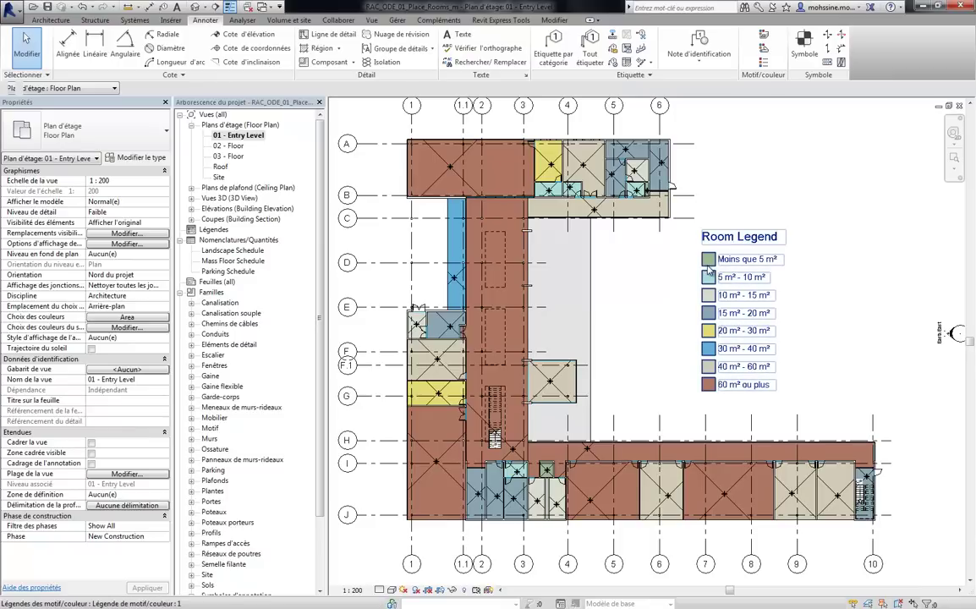
{"action": "scroll", "coordinate": [686, 286], "scroll_direction": "up", "scroll_amount": 1}
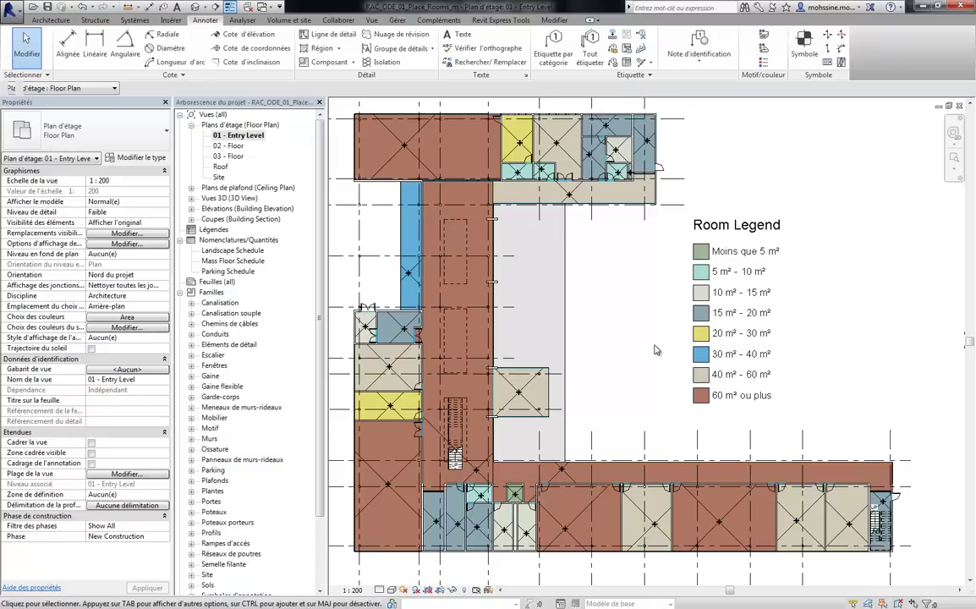
{"action": "scroll", "coordinate": [648, 347], "scroll_direction": "down", "scroll_amount": 1}
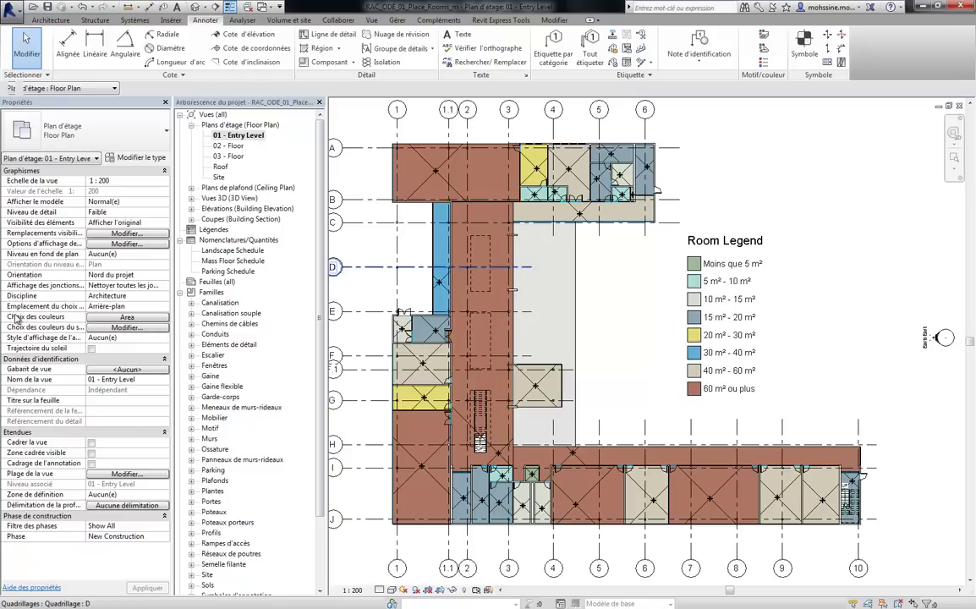
Change the Area scheme's legend title from Room Legend to 'Superficie des pièces'.
{"action": "left_click", "coordinate": [132, 317]}
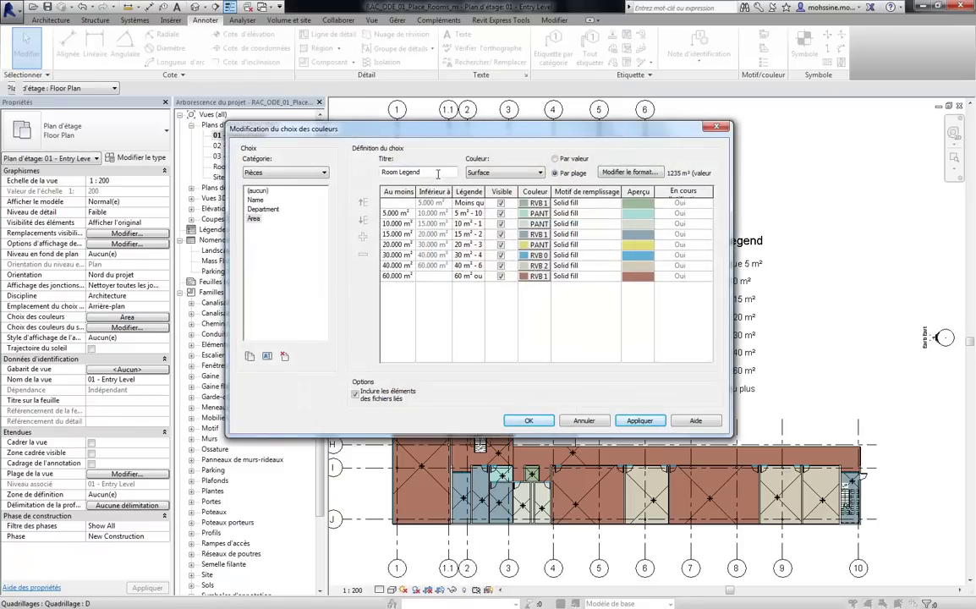
{"action": "left_click_drag", "start_coordinate": [438, 174], "coordinate": [297, 147]}
{"action": "type", "text": "Superficie des pi"}
{"action": "type", "text": "èces"}
{"action": "left_click", "coordinate": [529, 420]}
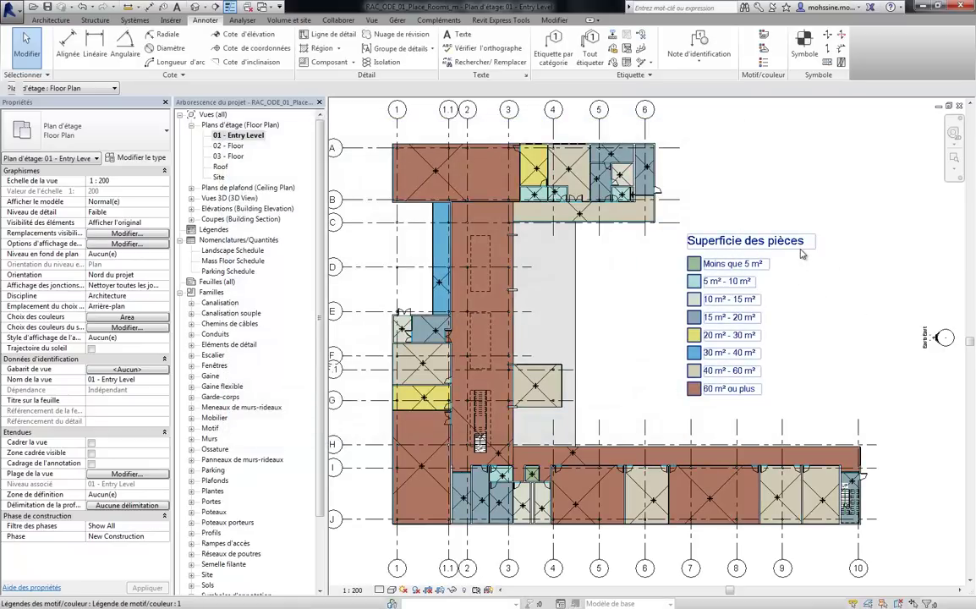